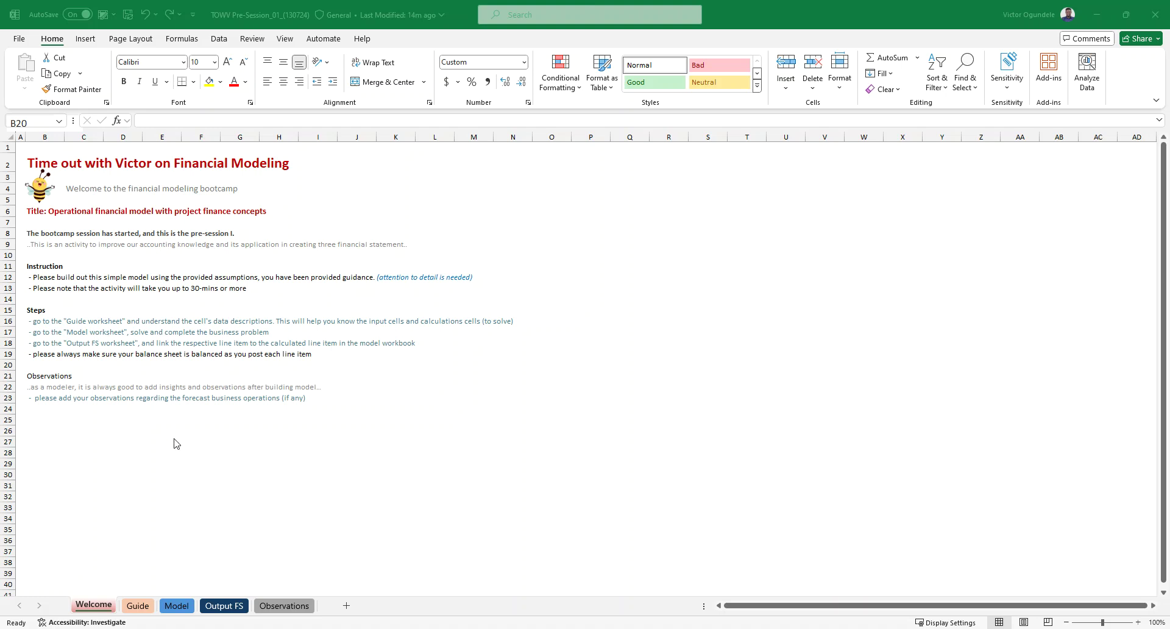
Zoom the Welcome sheet to 130% so the bootcamp instructions are larger
scroll(173, 438, up, 2)
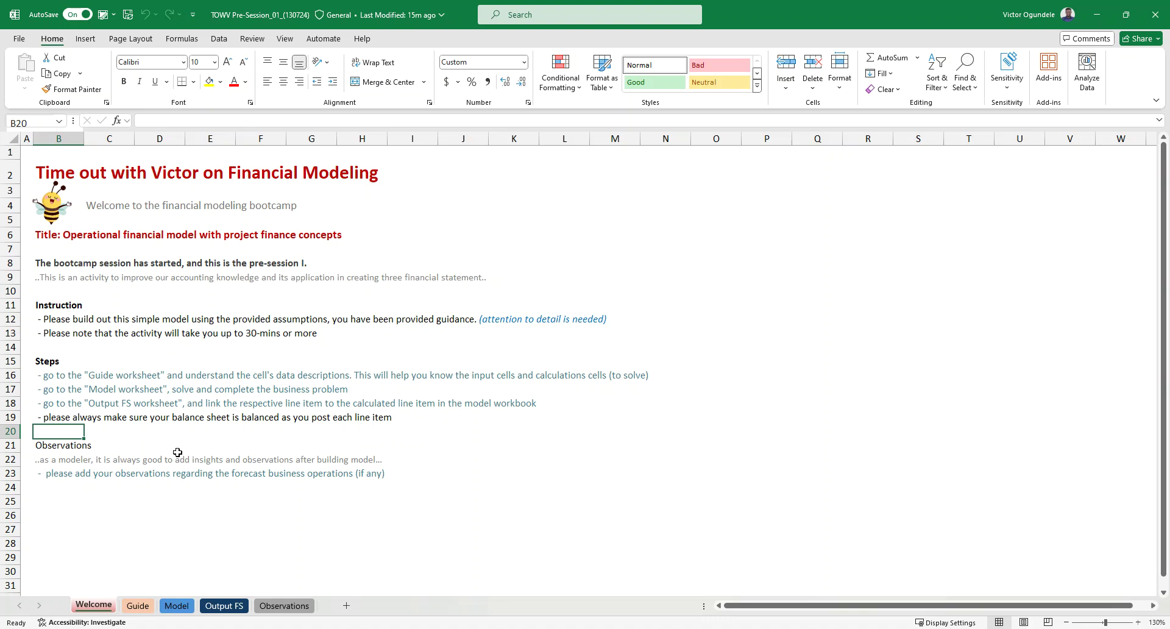
Show the Guide sheet's style guide at 145% zoom with the ribbon collapsed
click(138, 606)
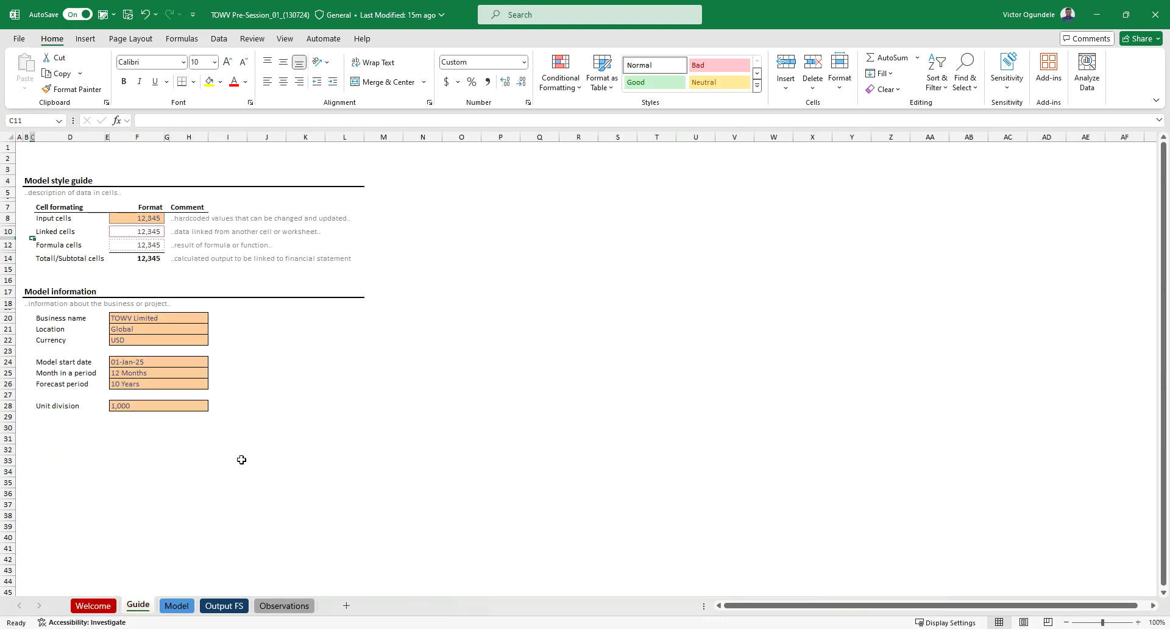
scroll(241, 460, up, 3)
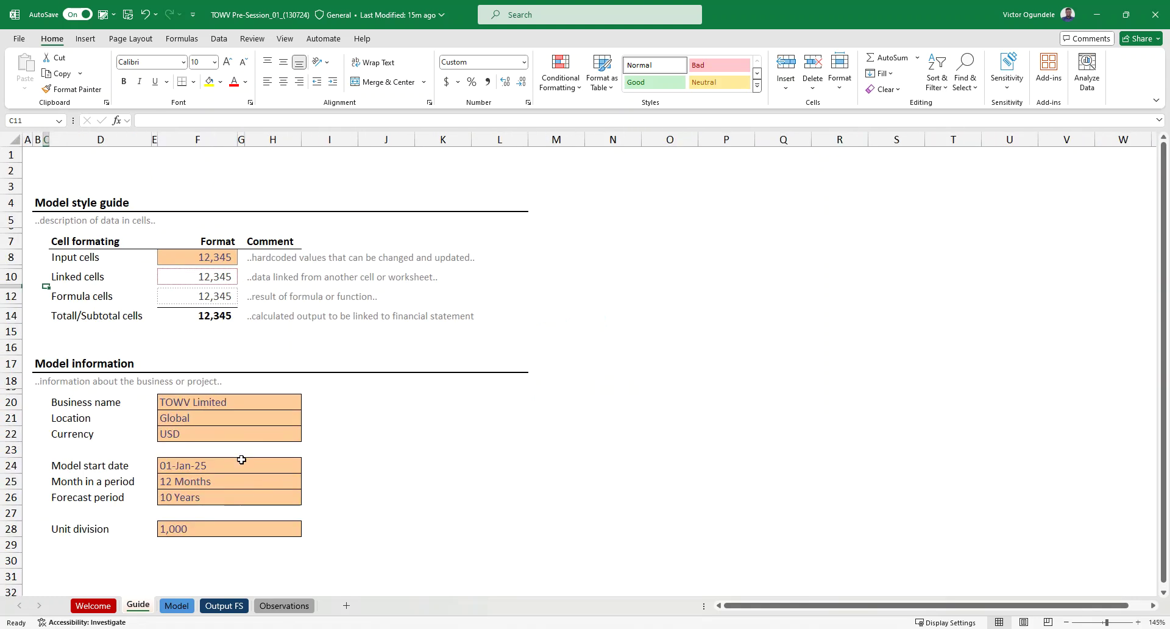
double_click(53, 39)
click(426, 370)
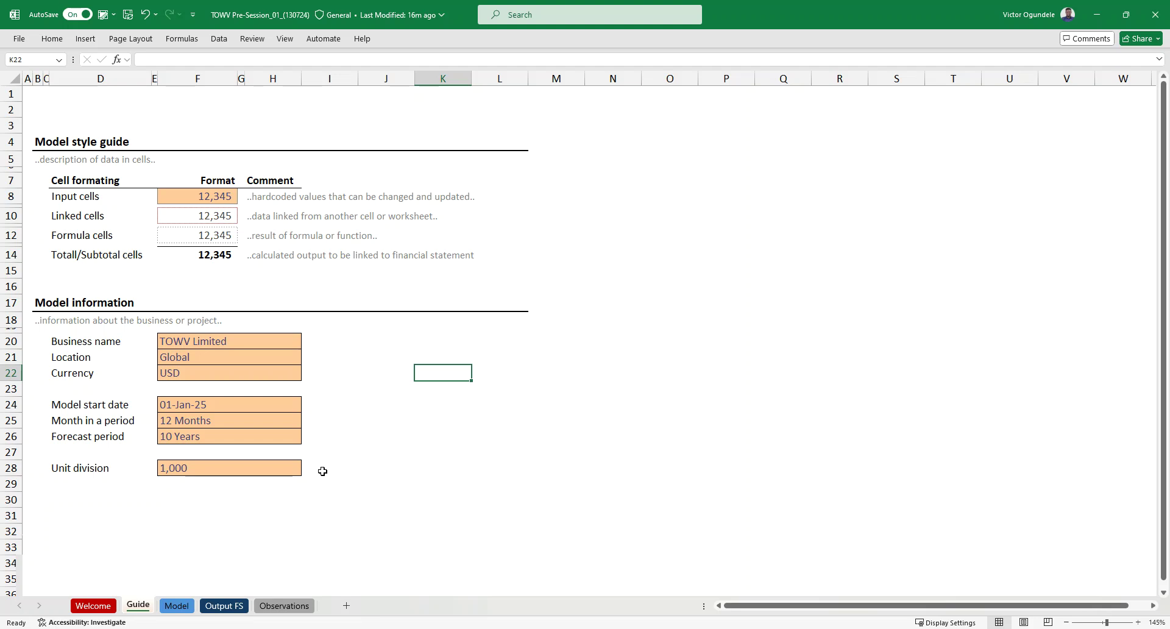
click(178, 606)
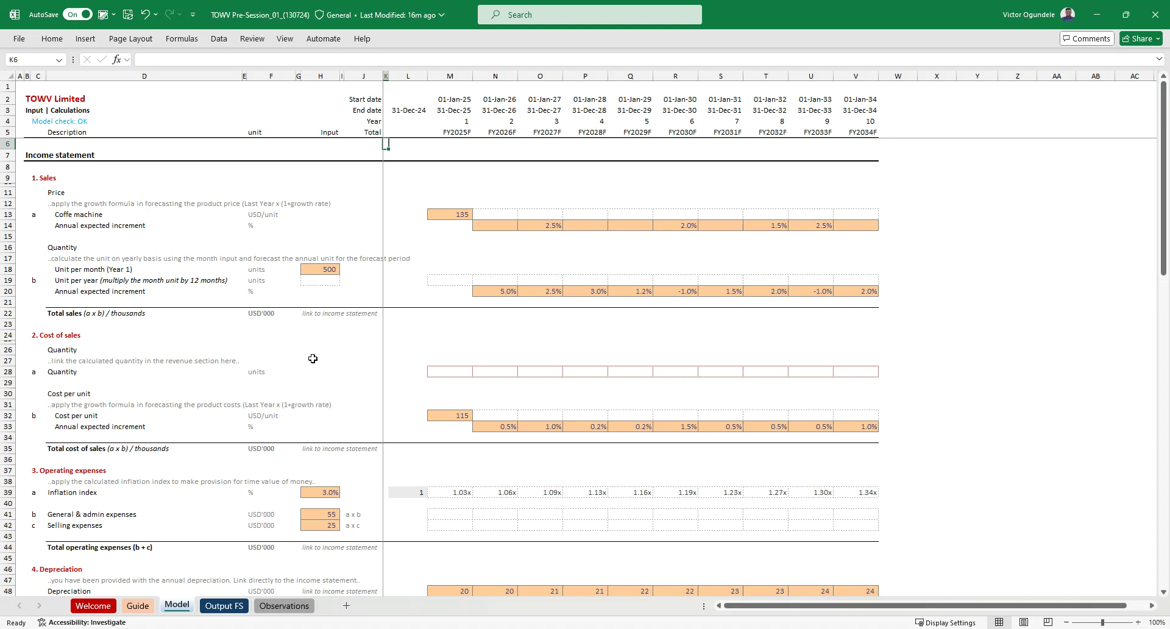
Zoom the Model sheet to 130% and fix D13's label from 'Coffe machine' to 'Coffee machine'
ctrl+scroll(313, 359, up, 2)
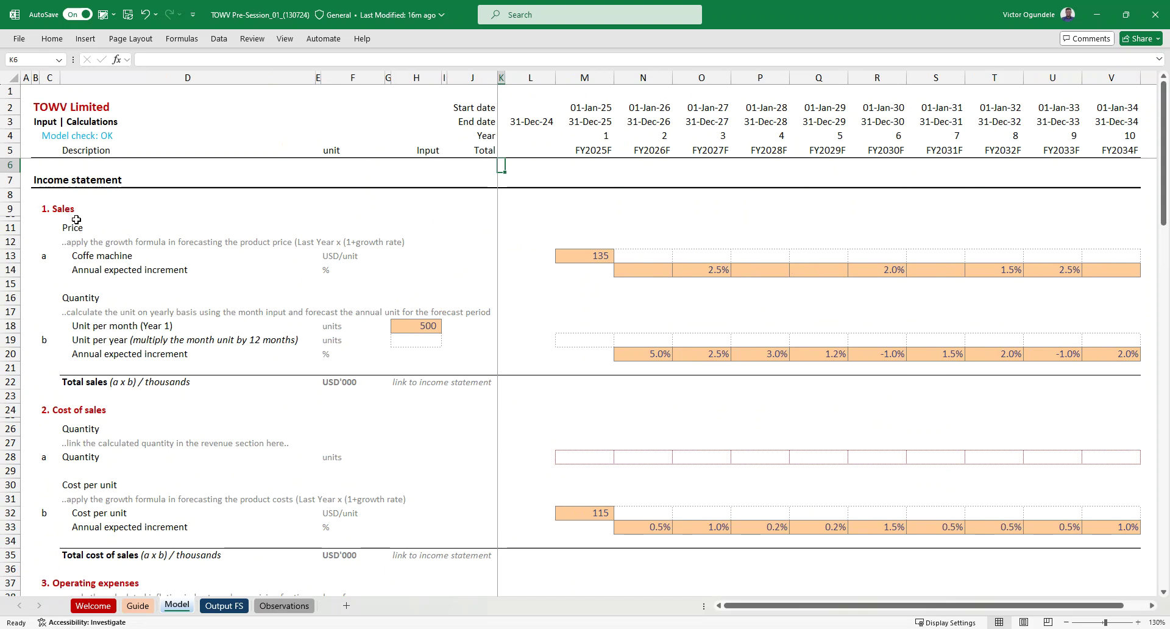
click(88, 241)
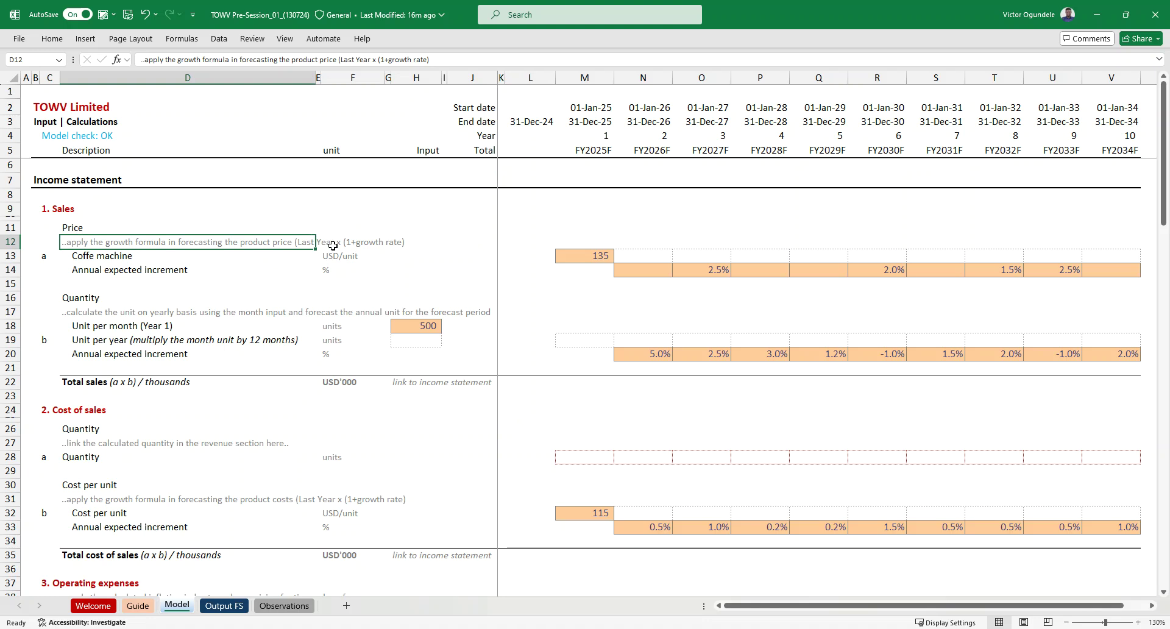
click(275, 225)
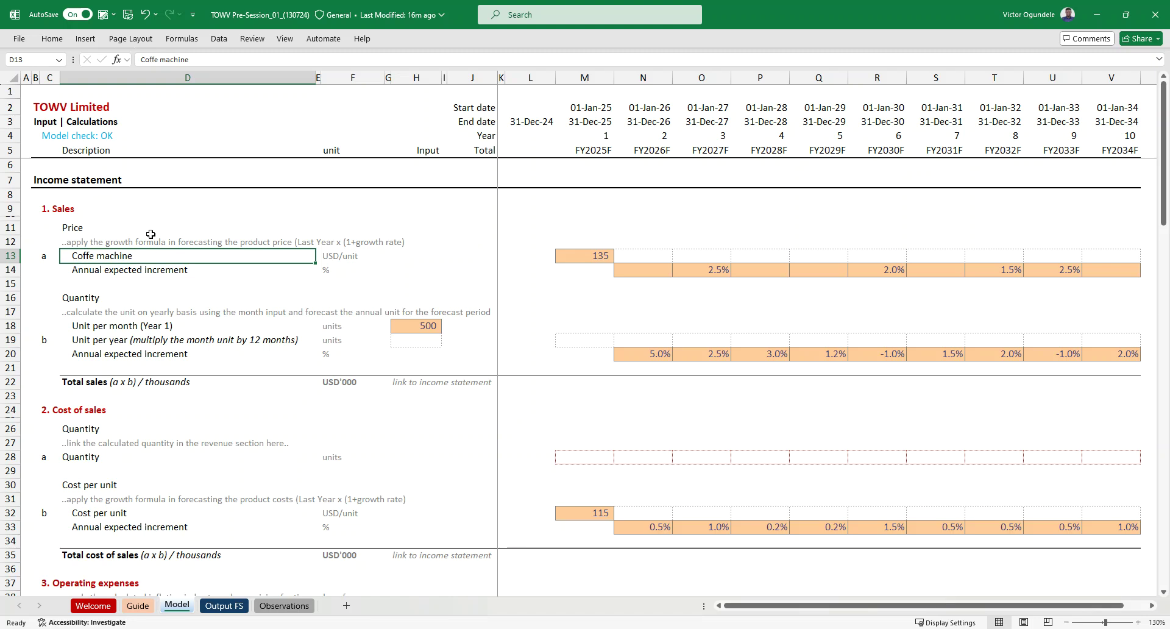
click(156, 60)
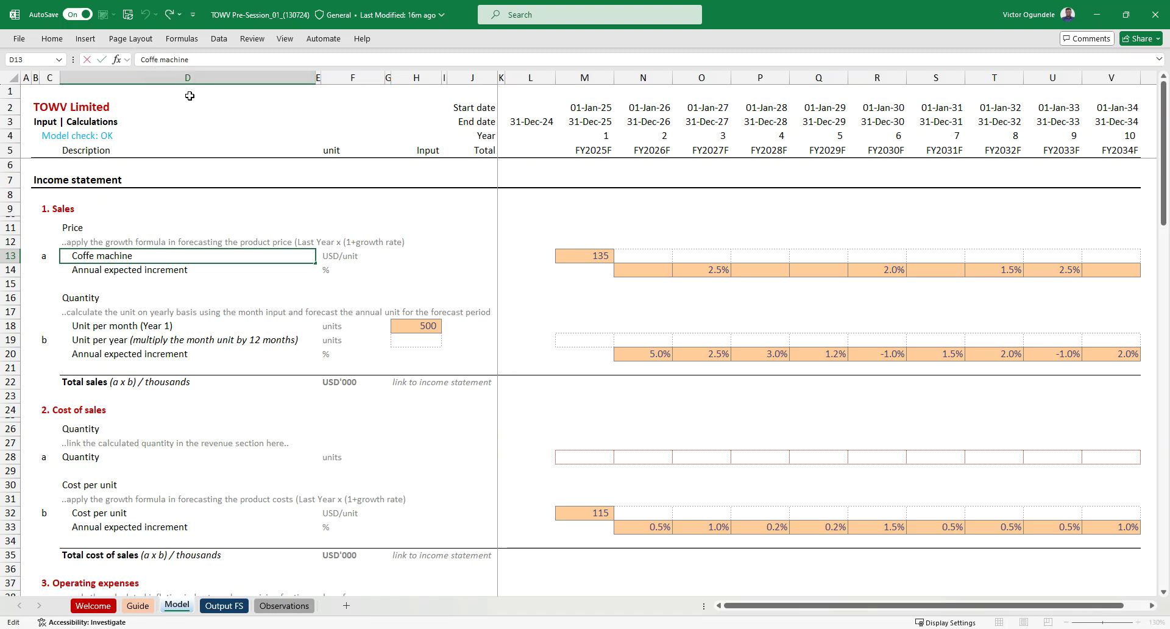
text(e)
key(Return)
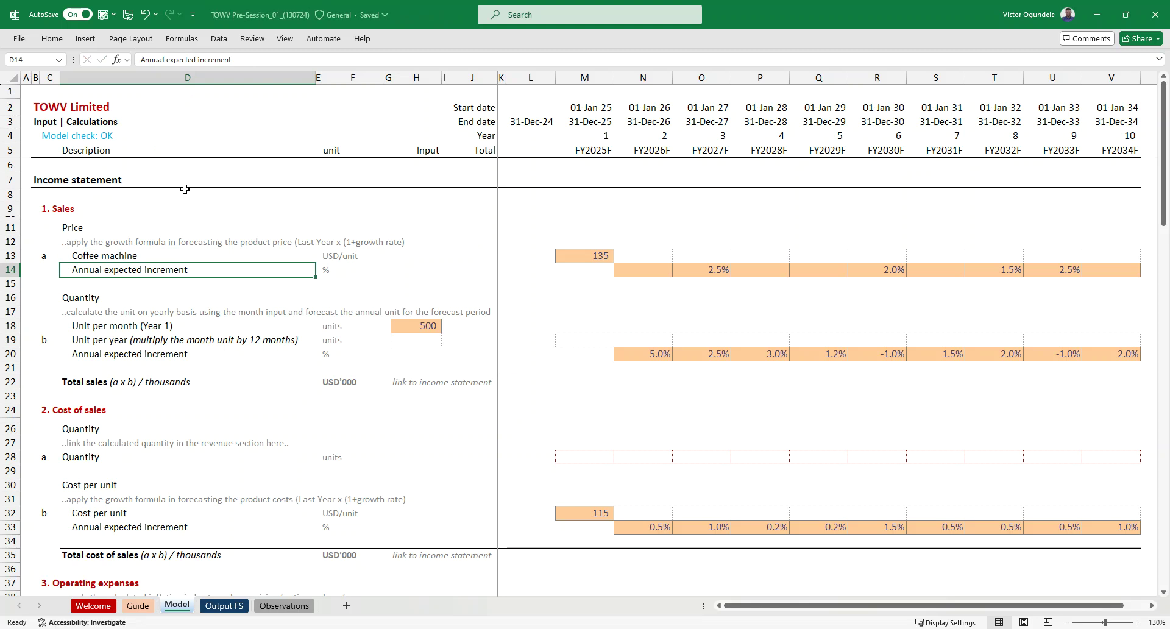
key(Up)
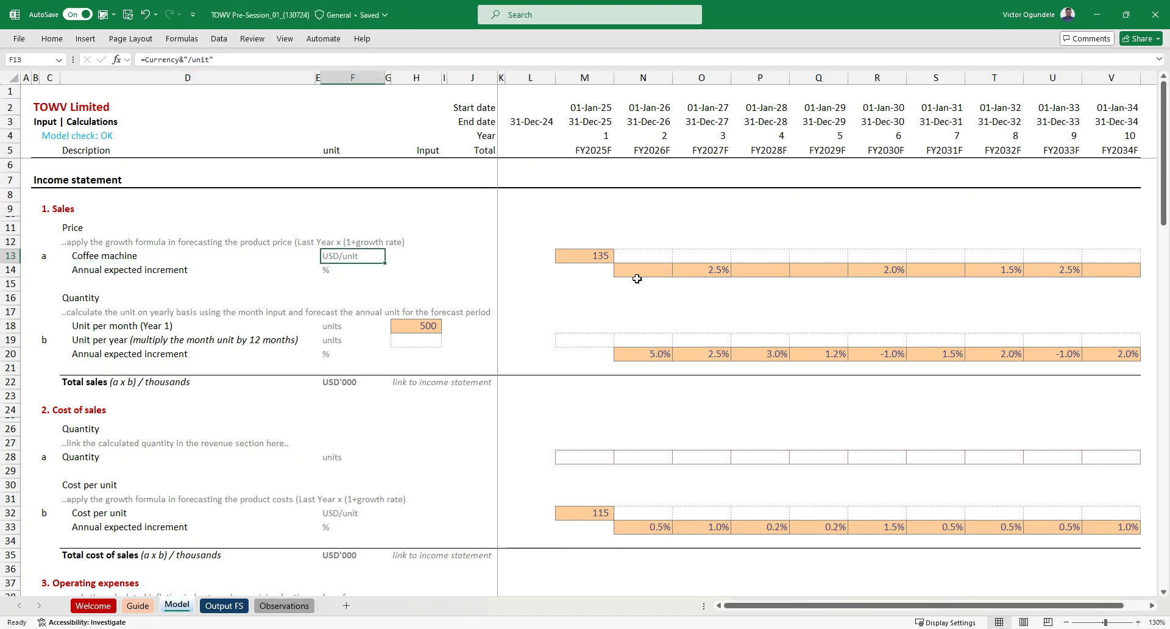
click(592, 255)
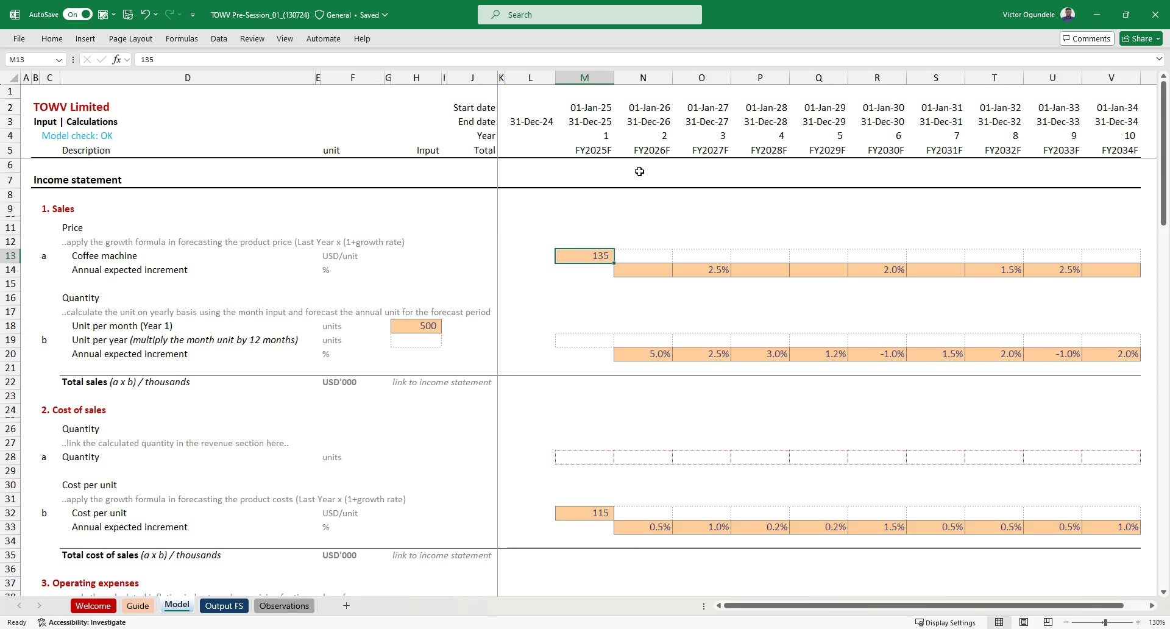
Enter =M13*(1+N14) in N13 and fill it right through V13
click(648, 262)
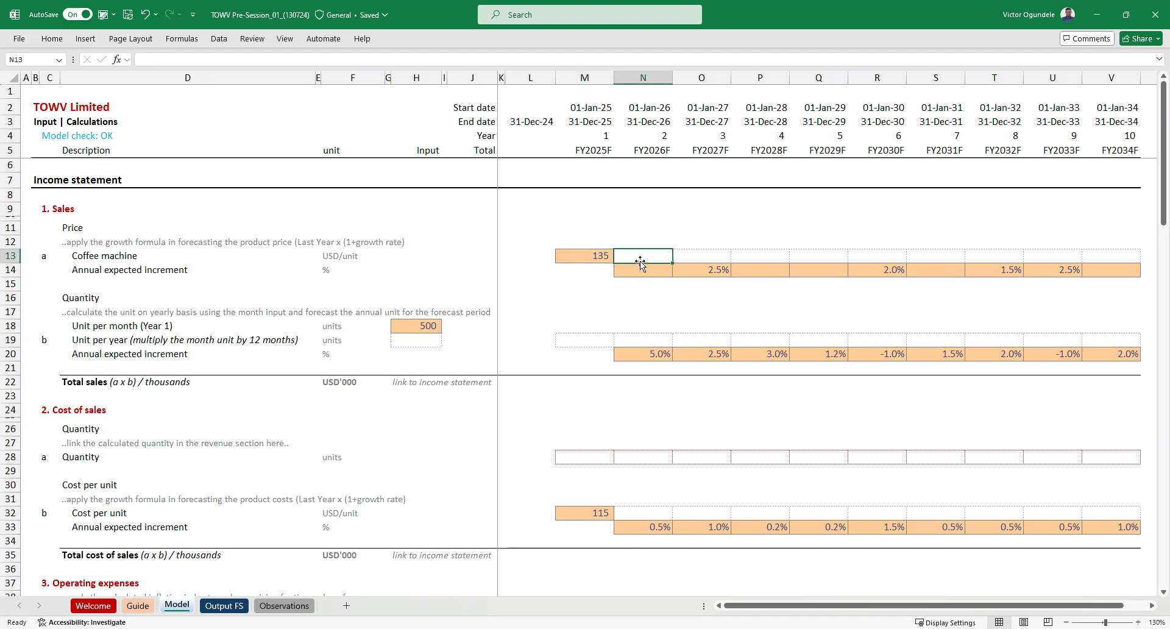
text(=)
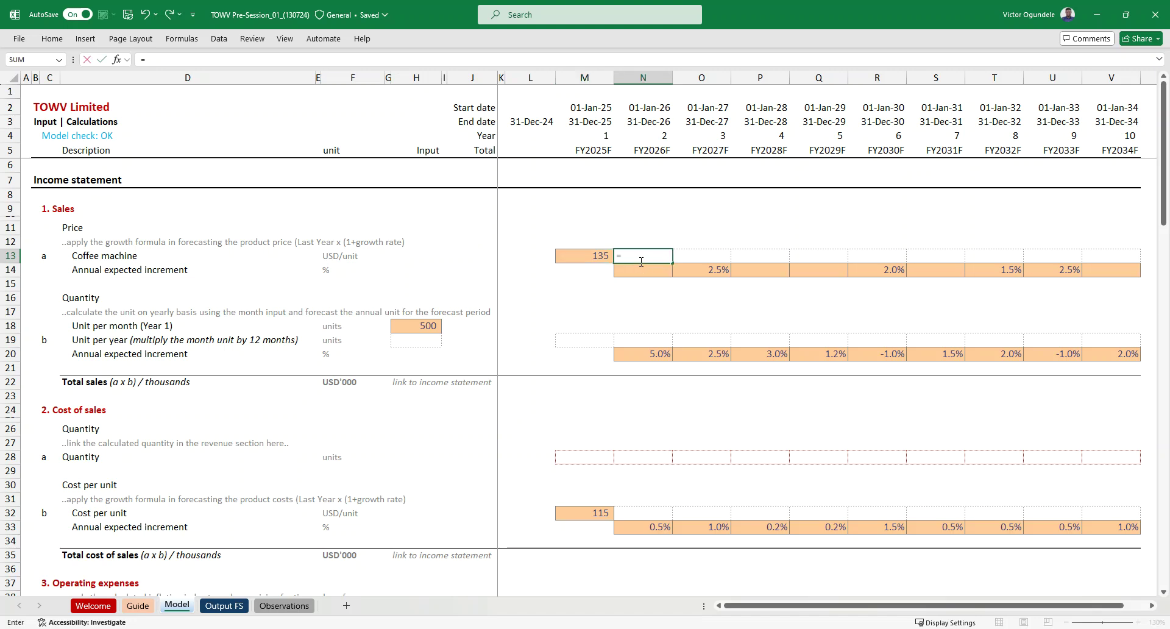
key(Left)
text(*)
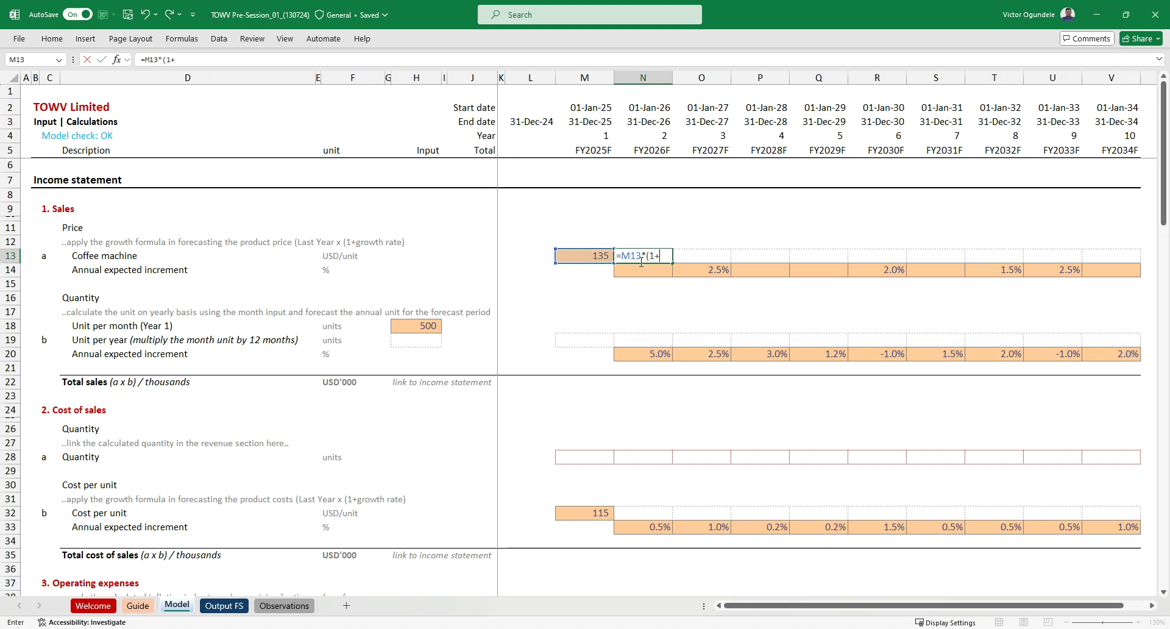
text((1+)
key(Down)
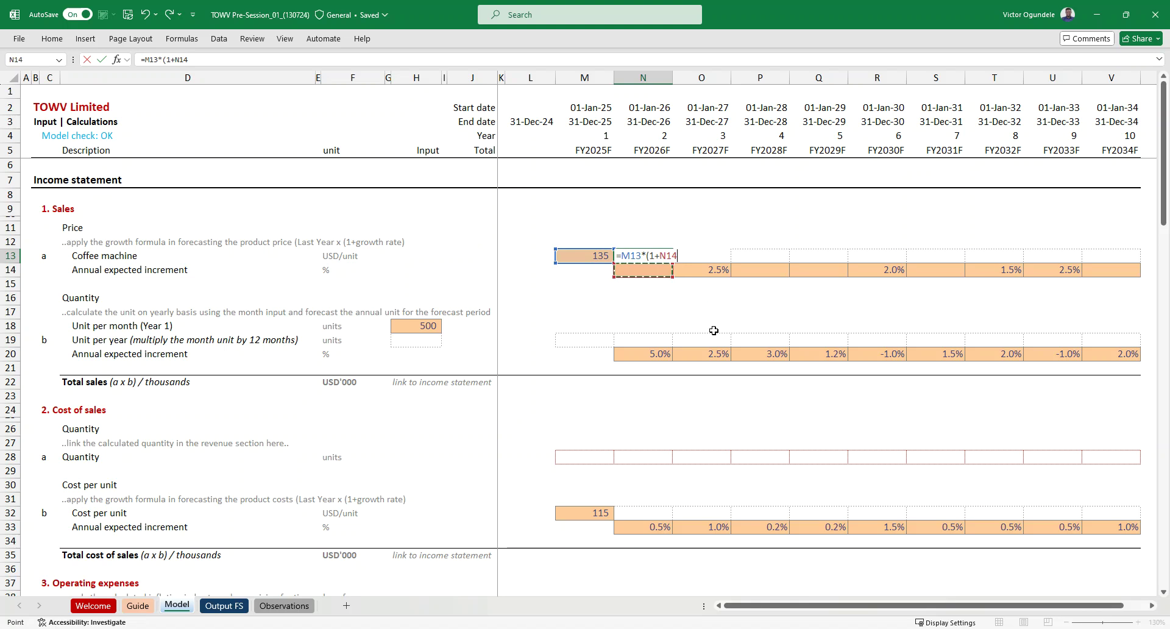
text())
key(ctrl+Return)
key(shift+Right)
key(shift+Right)
key(shift+Right)
key(shift+Right)
key(shift+Right)
key(shift+Right)
key(shift+Right)
key(shift+Right)
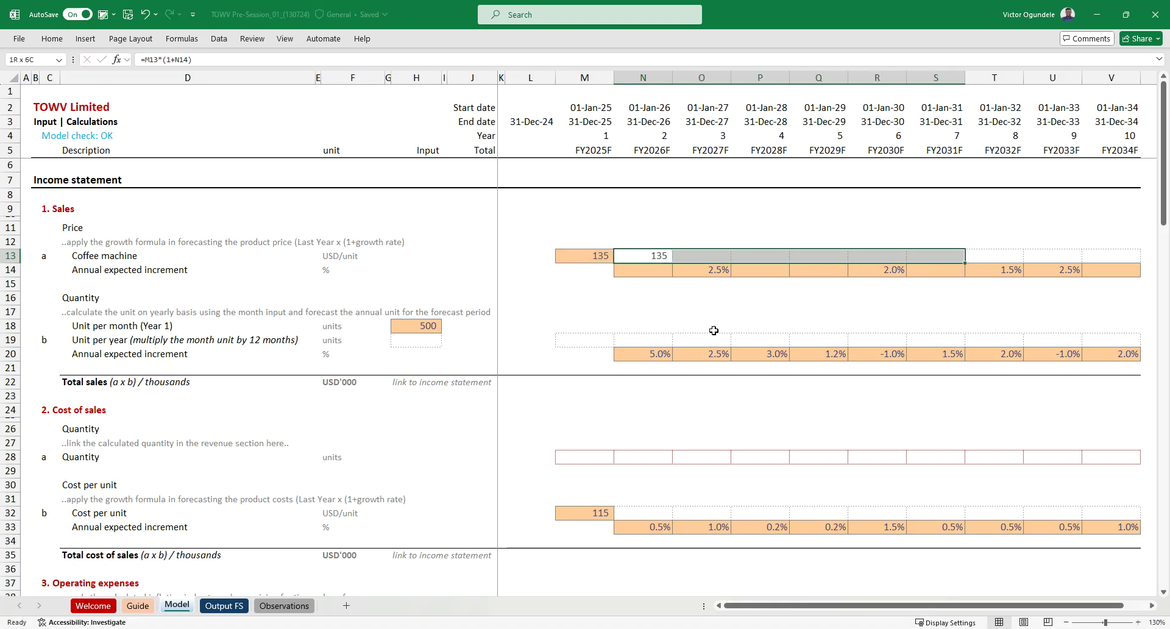
key(ctrl+r)
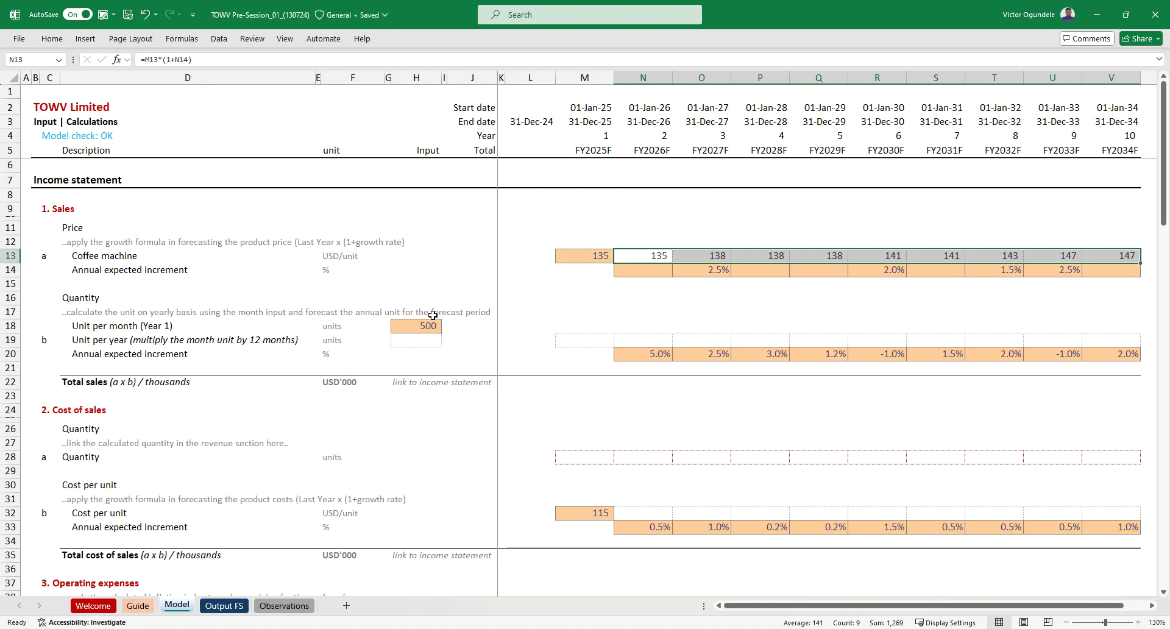
click(89, 325)
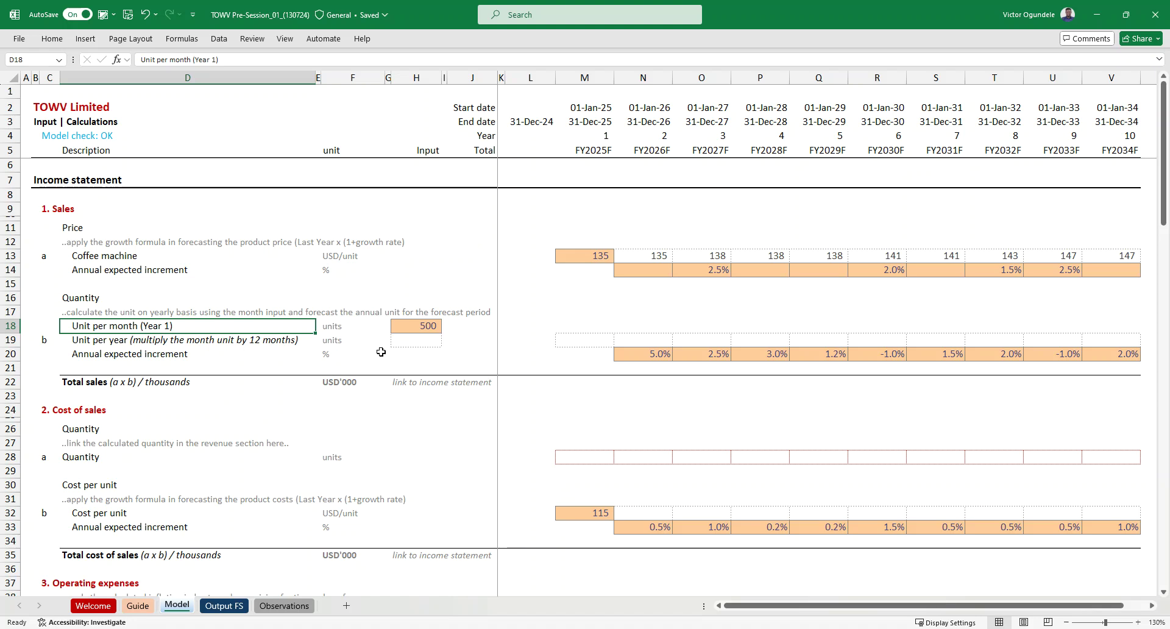
Enter =H18*Guide!$F$25 in H19 to get annual units from 500 monthly units × 12
click(417, 325)
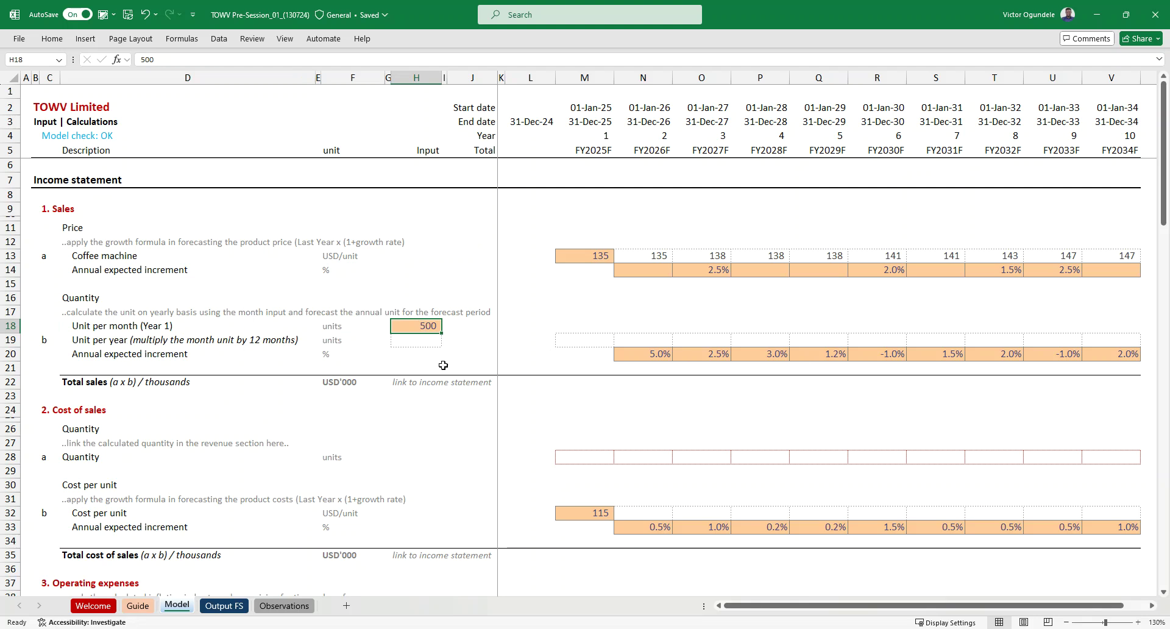
click(392, 346)
text(=)
key(Up)
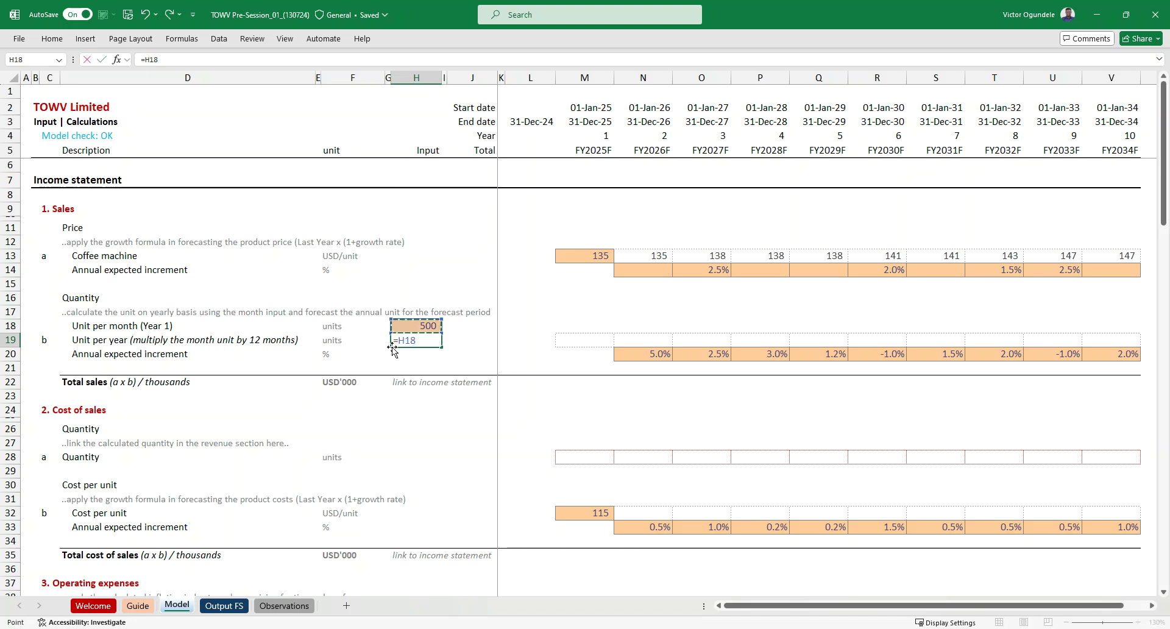
text(*)
click(141, 606)
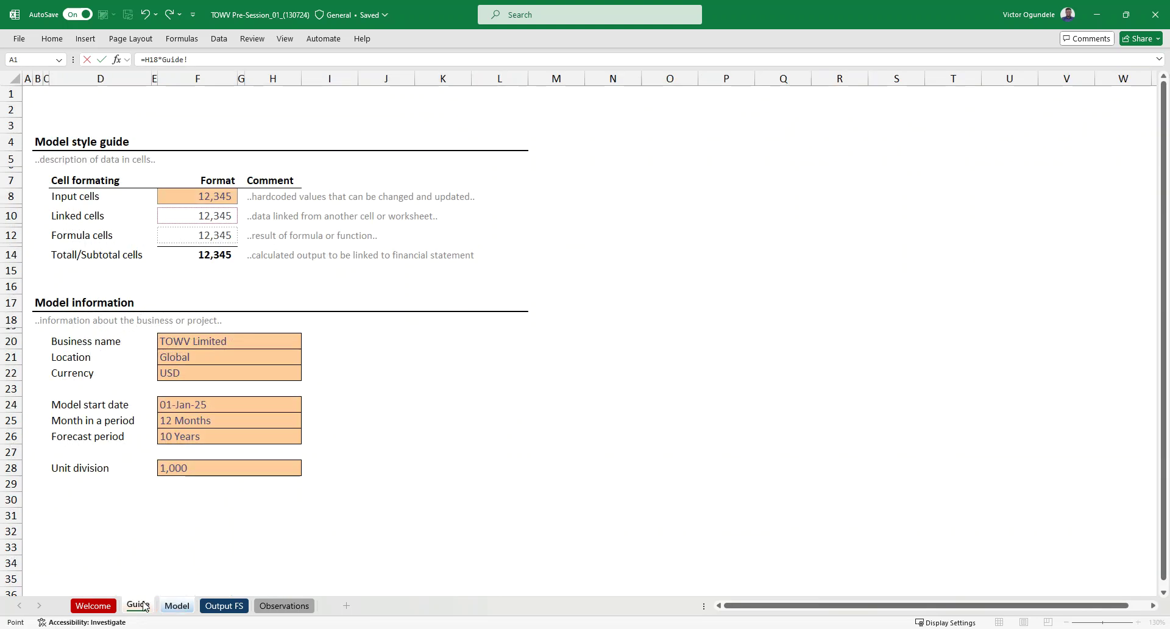
click(173, 423)
key(F4)
key(Return)
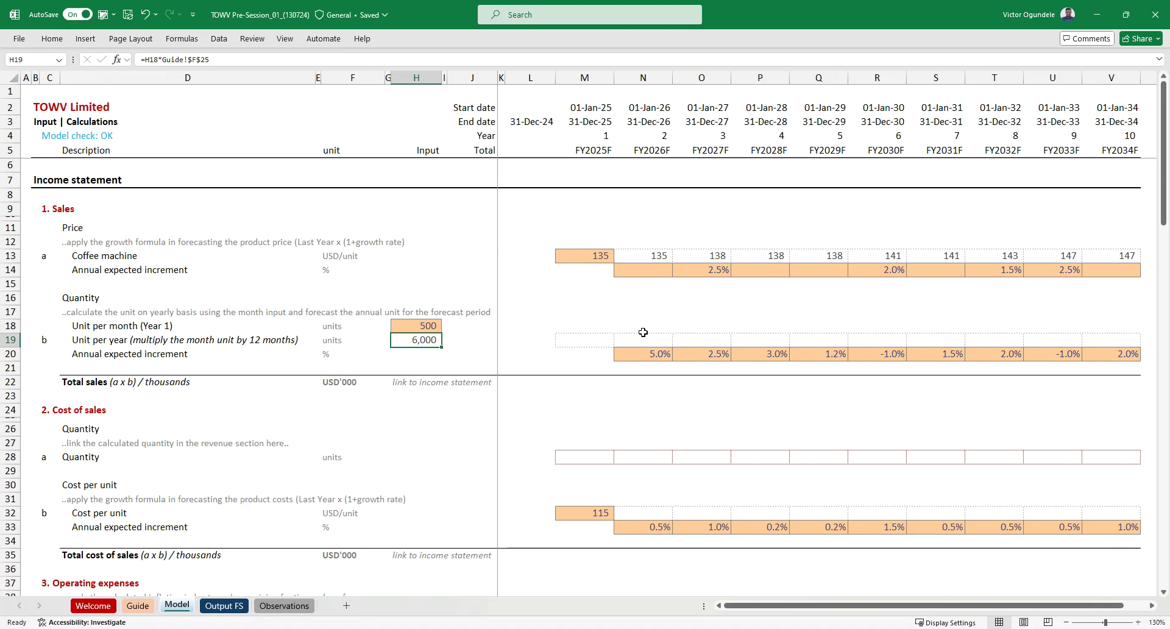
key(Delete)
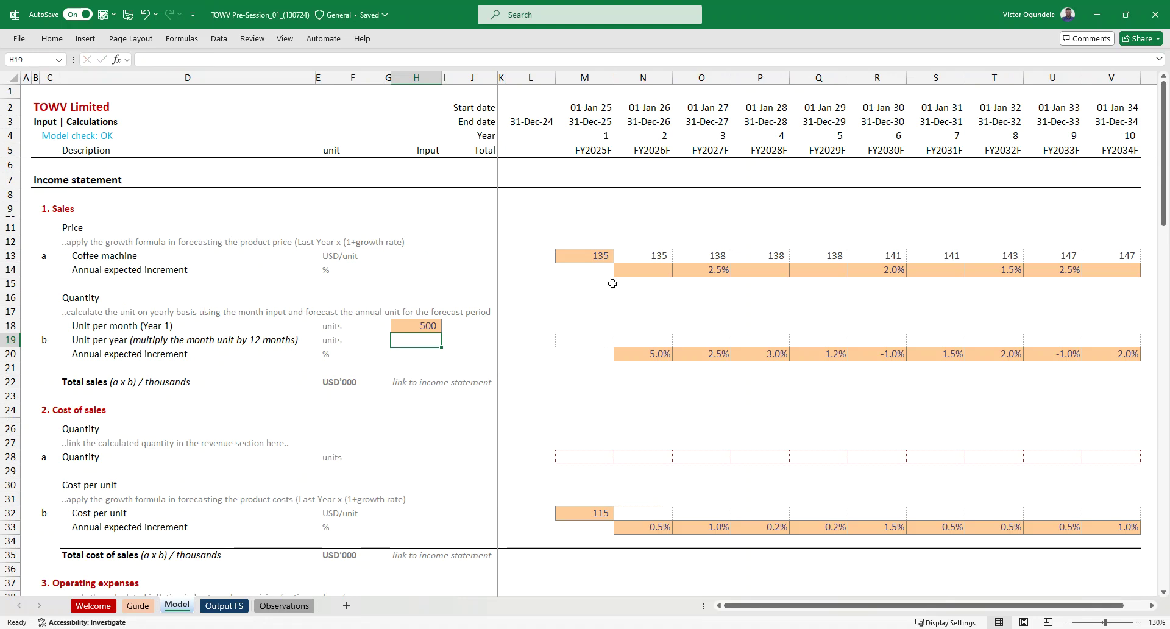
Clear the forecast Coffee machine price formulas in N13:V13
click(642, 259)
key(ctrl+shift+Right)
key(Delete)
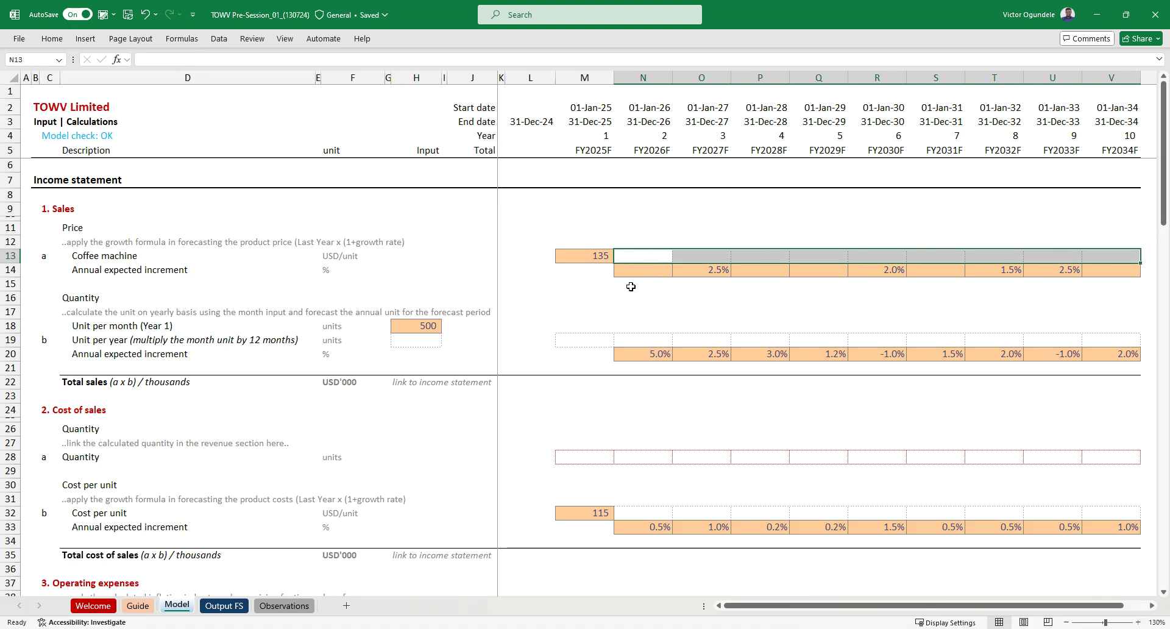
Scroll down through the rest of the Model sheet, then return to the income statement
scroll(168, 366, down, 1)
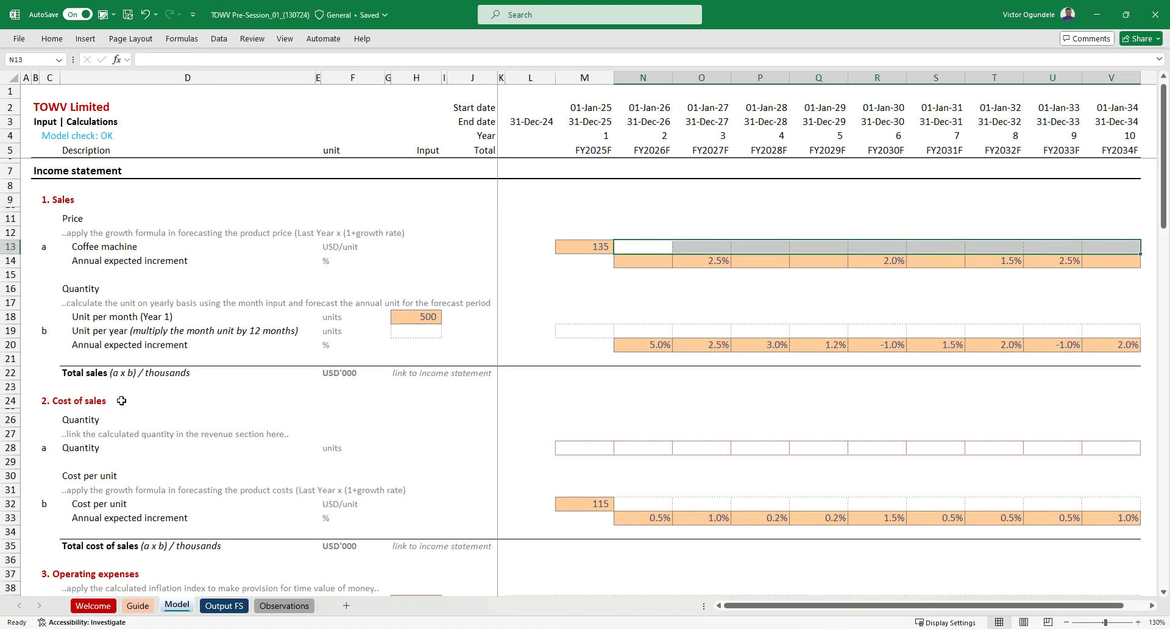
scroll(166, 424, down, 2)
scroll(169, 451, down, 1)
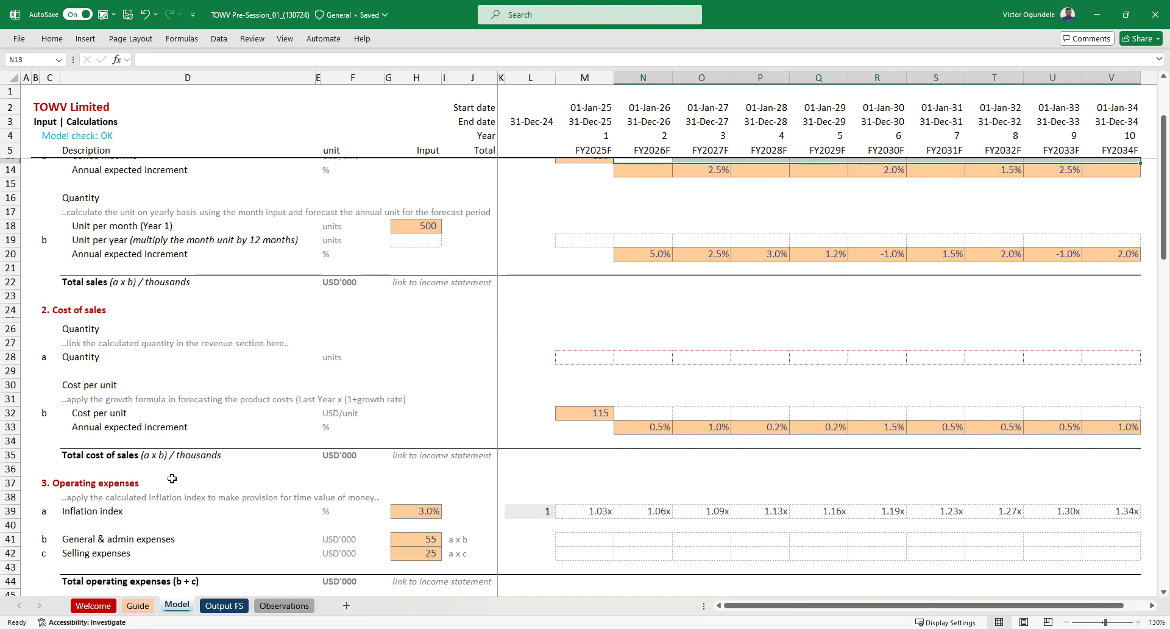
scroll(172, 479, down, 2)
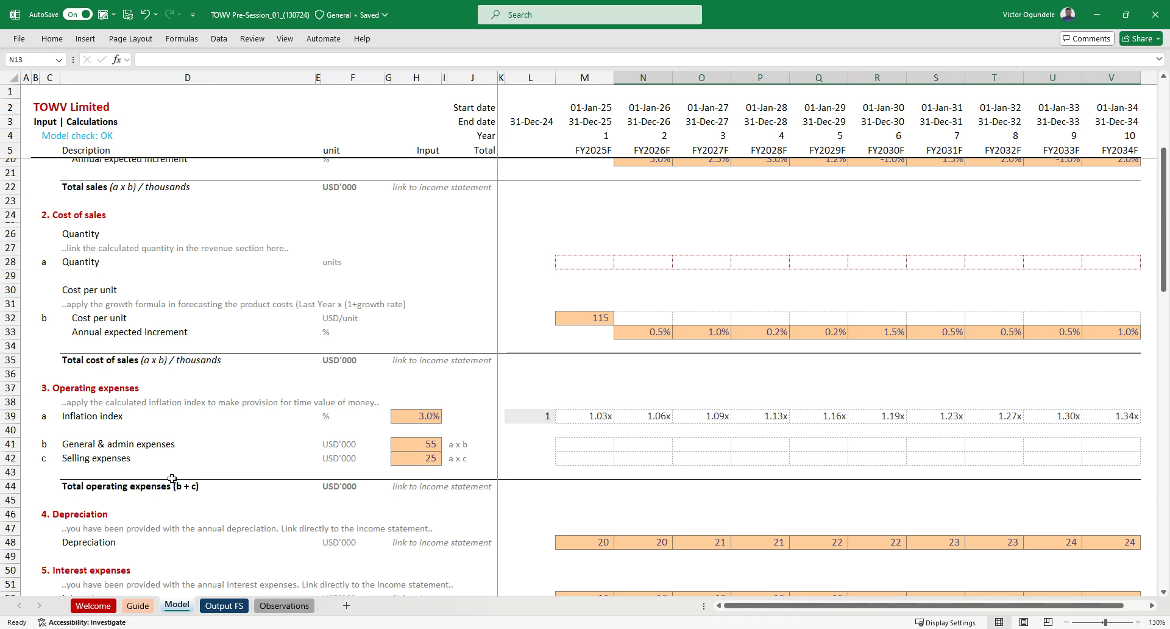
scroll(173, 479, down, 4)
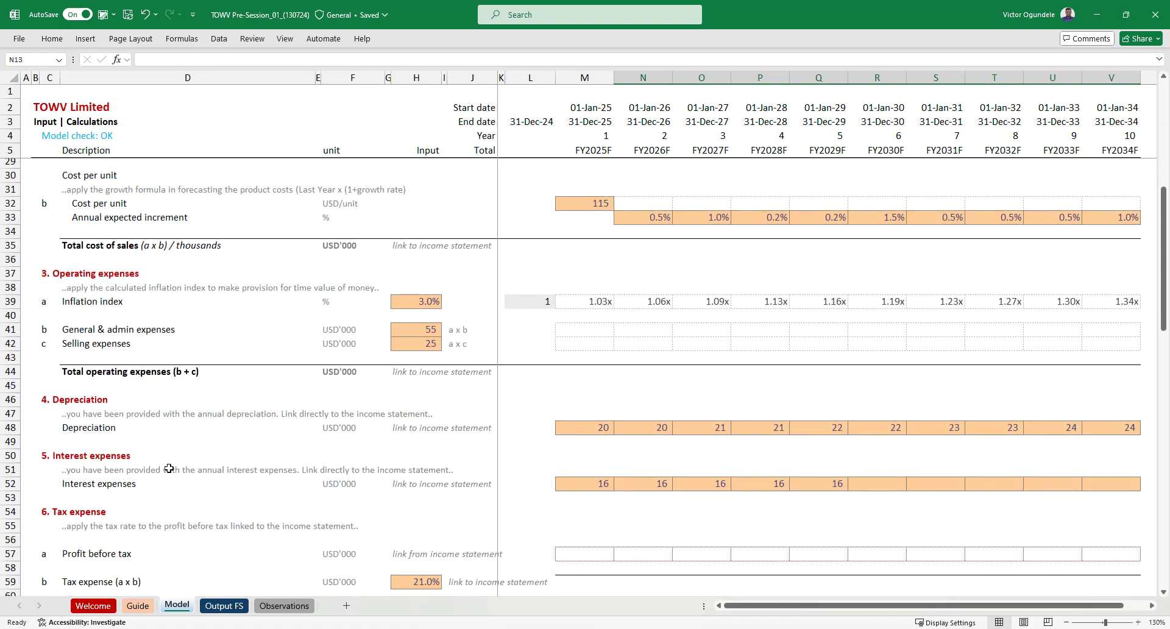
scroll(169, 469, down, 1)
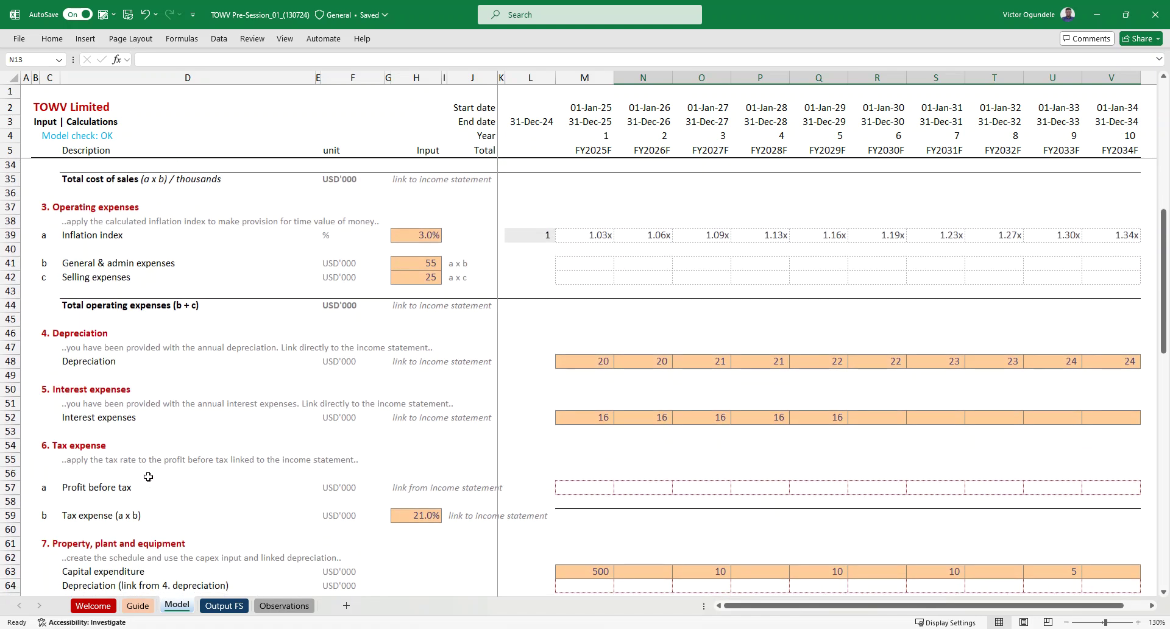
scroll(149, 477, down, 3)
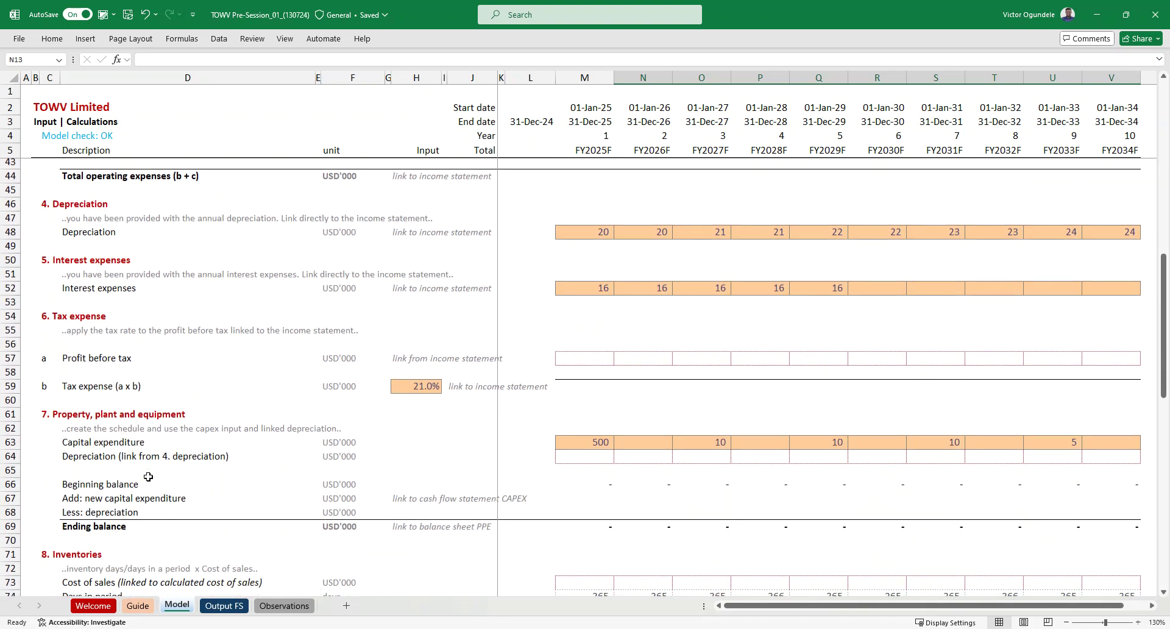
scroll(148, 477, down, 2)
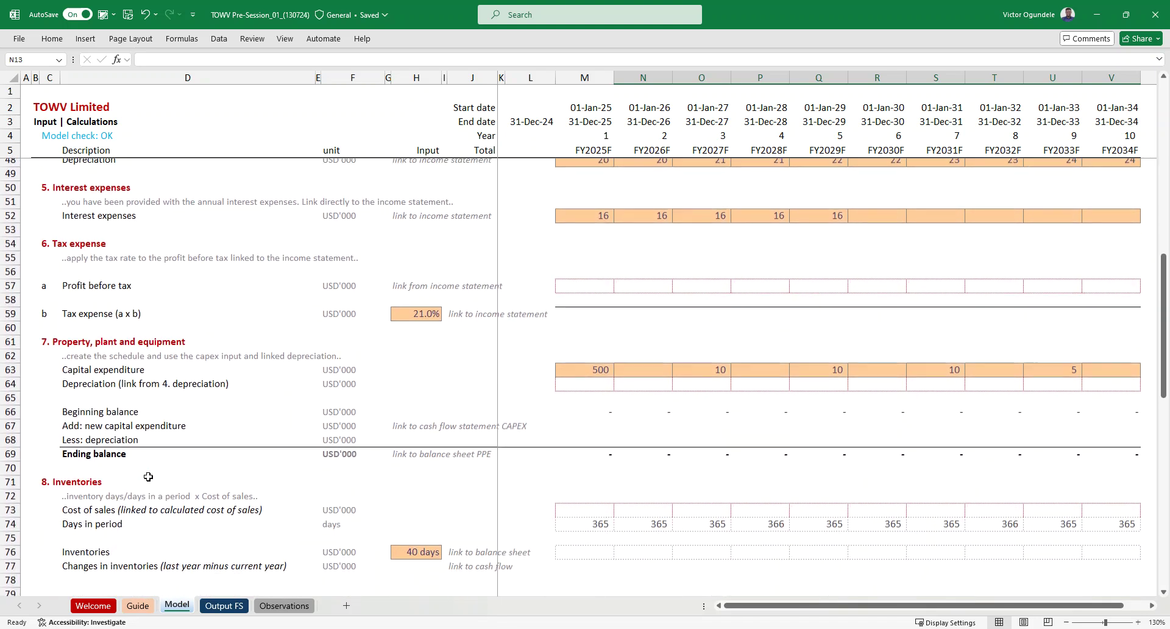
scroll(148, 476, down, 1)
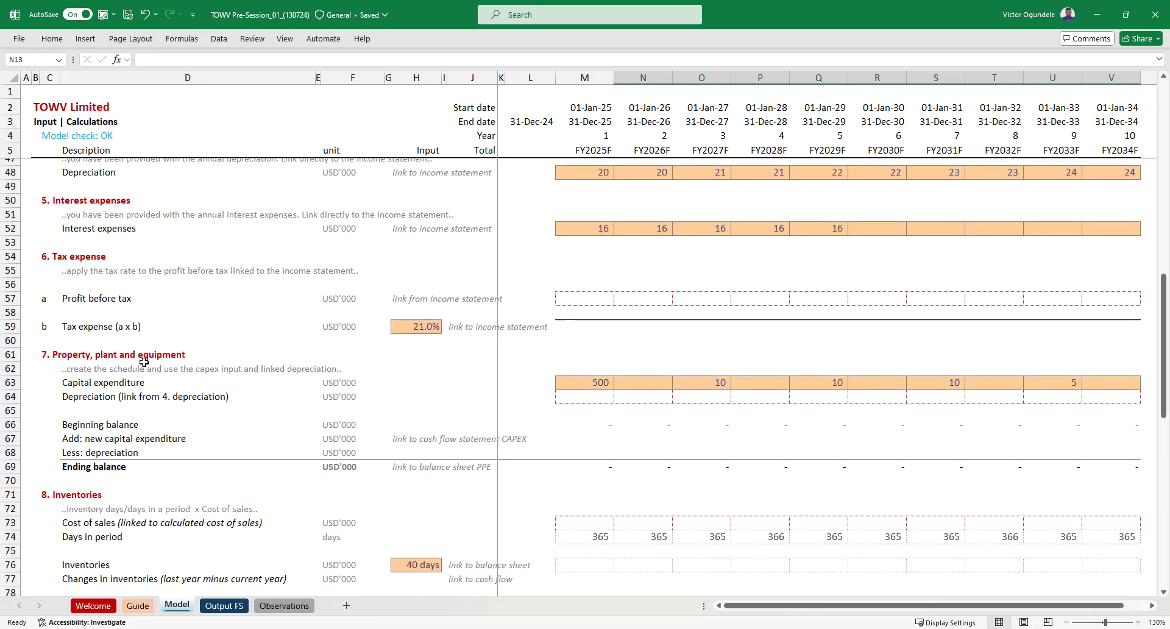
scroll(181, 527, down, 3)
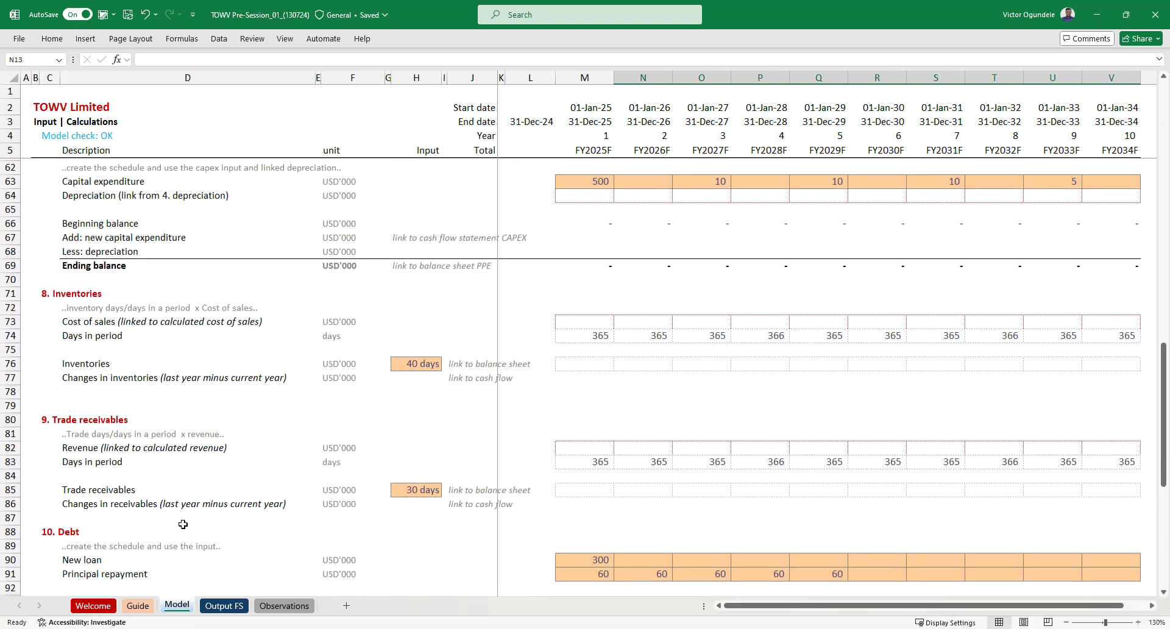
scroll(181, 527, down, 3)
scroll(172, 540, down, 3)
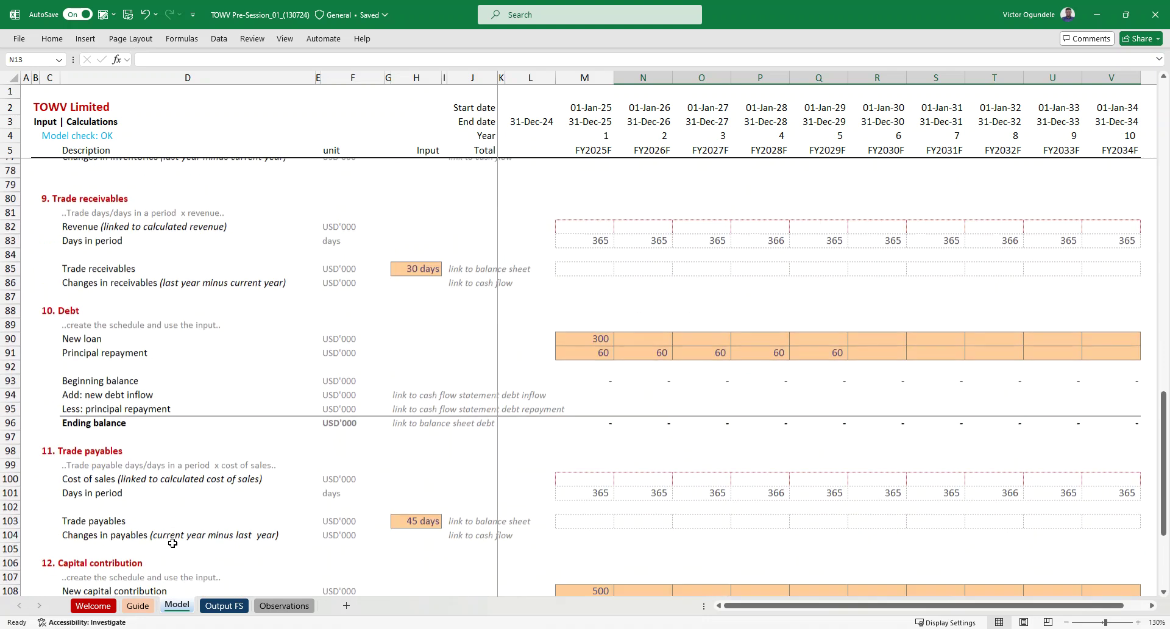
click(183, 591)
scroll(183, 591, up, 20)
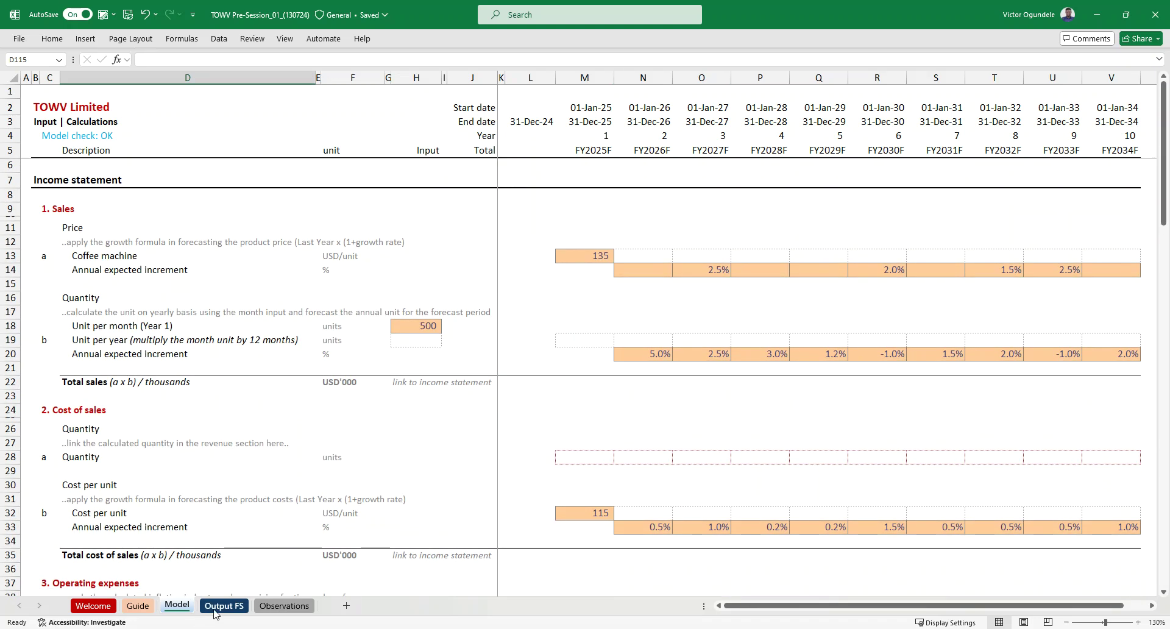
Review the Output FS income statement, balance sheet and cash flow at 130% zoom
click(214, 610)
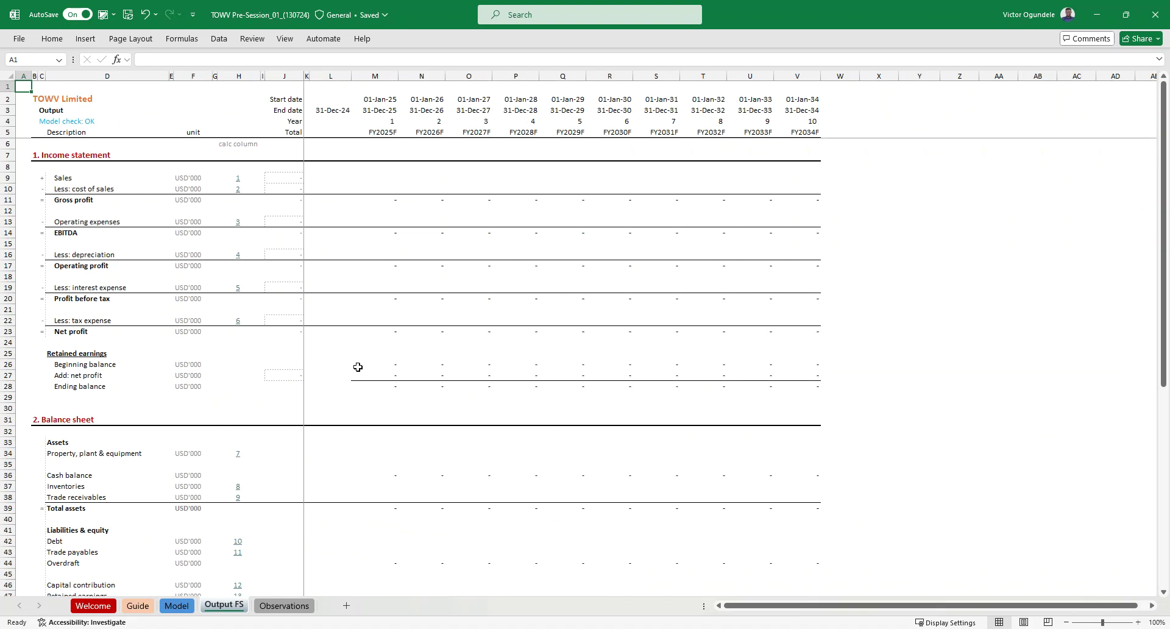
scroll(358, 367, up, 2)
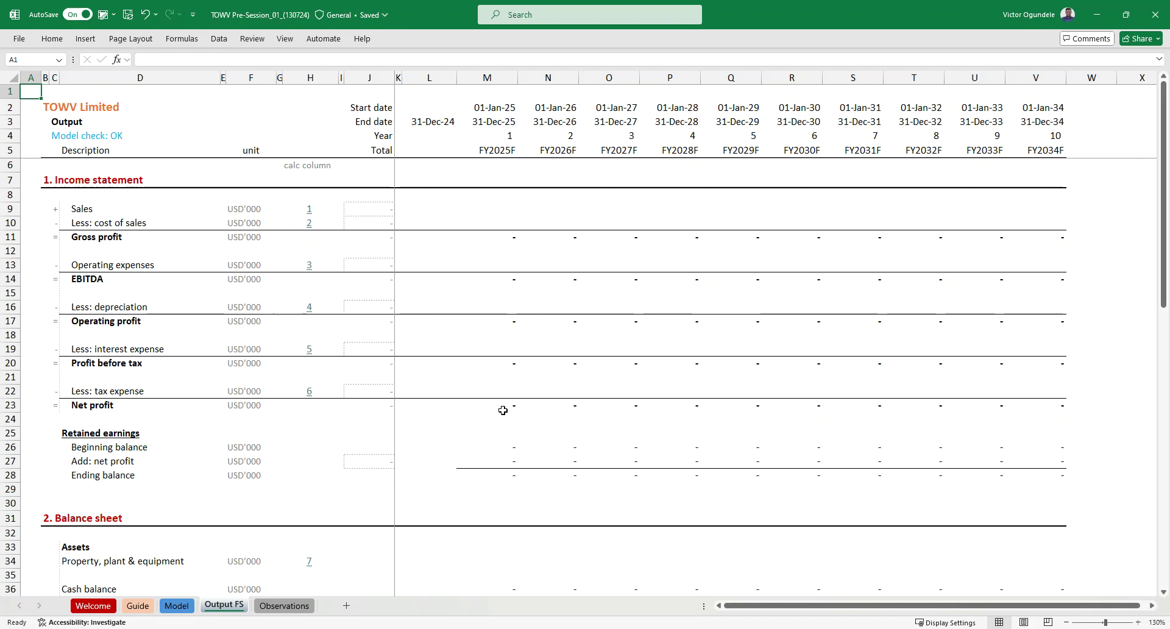
scroll(496, 468, down, 1)
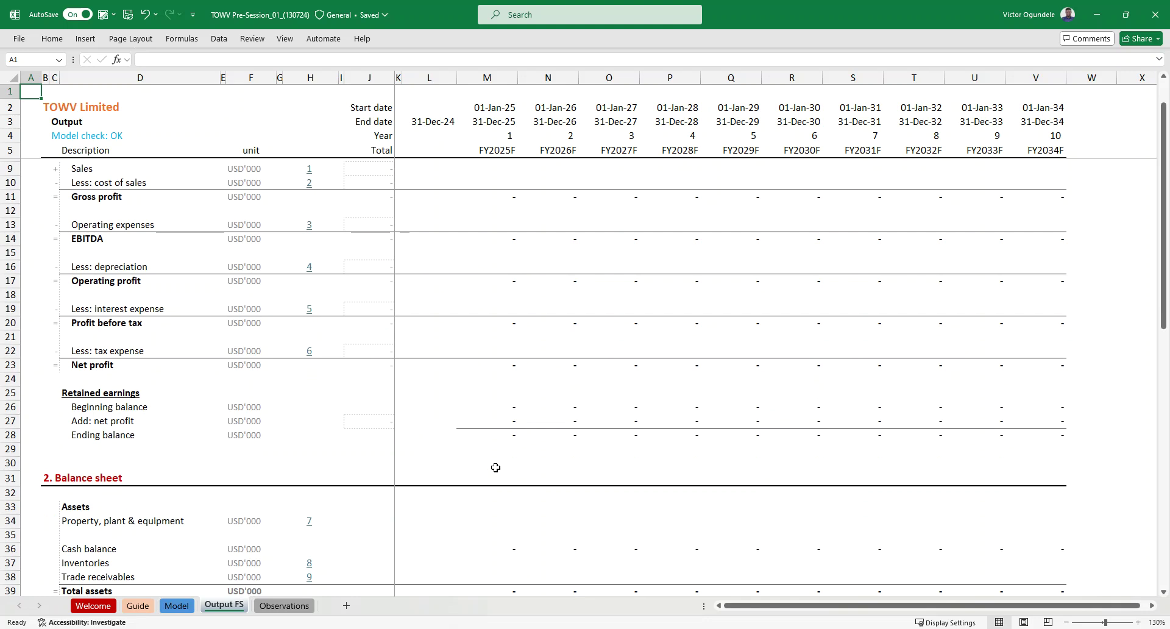
scroll(496, 468, down, 4)
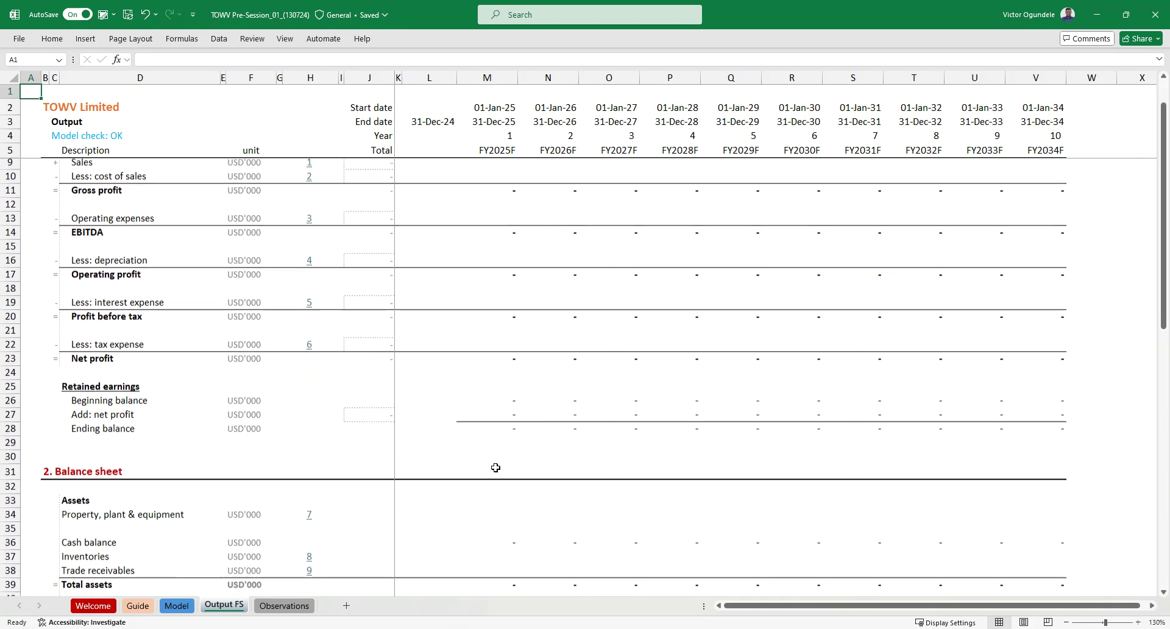
scroll(496, 467, down, 2)
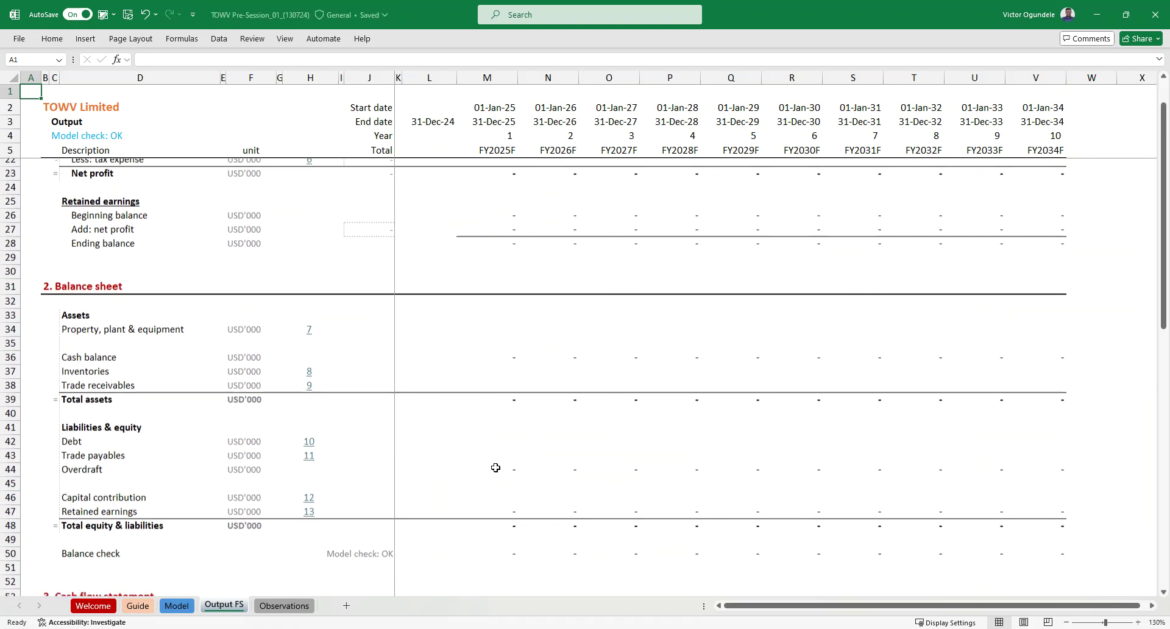
scroll(496, 467, down, 5)
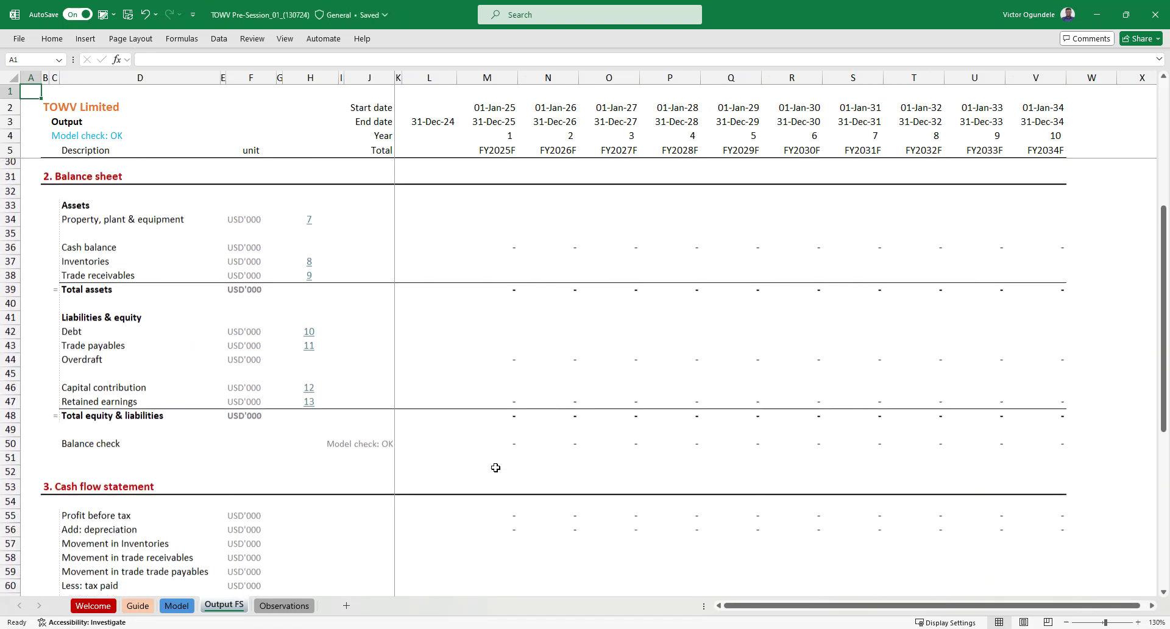
scroll(496, 467, down, 2)
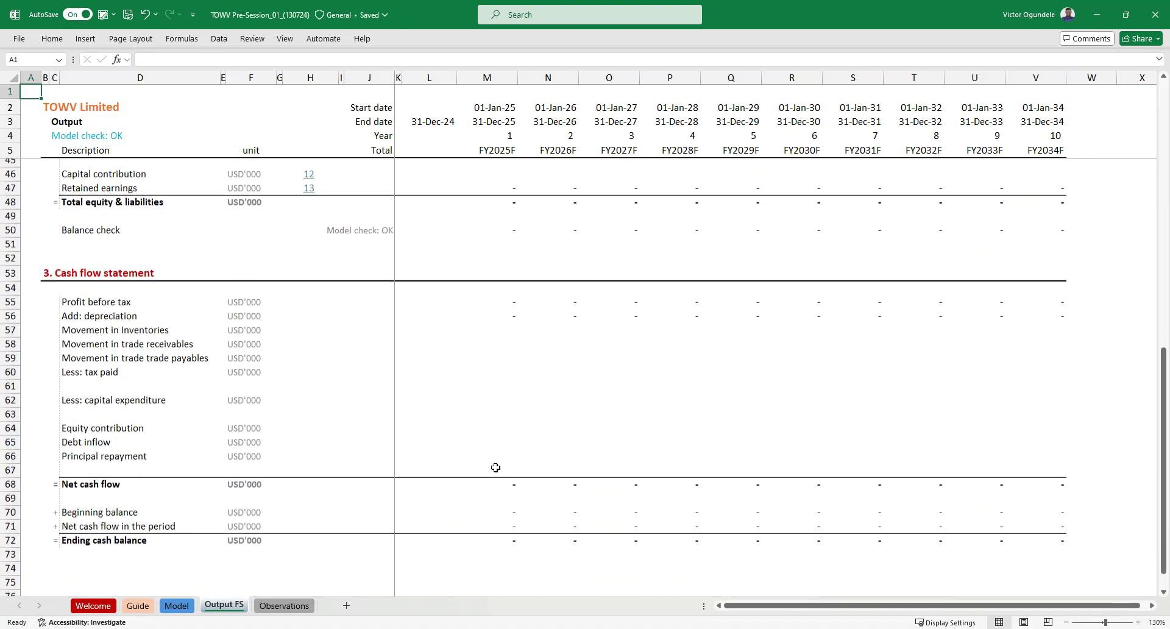
scroll(496, 467, up, 10)
scroll(496, 467, up, 3)
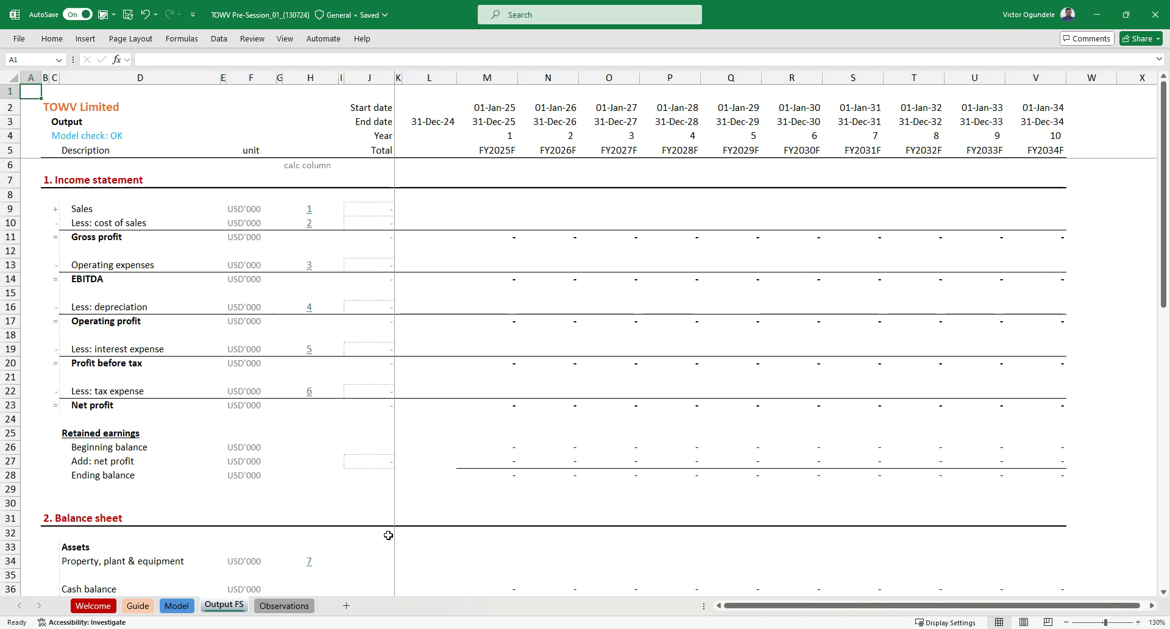
click(299, 606)
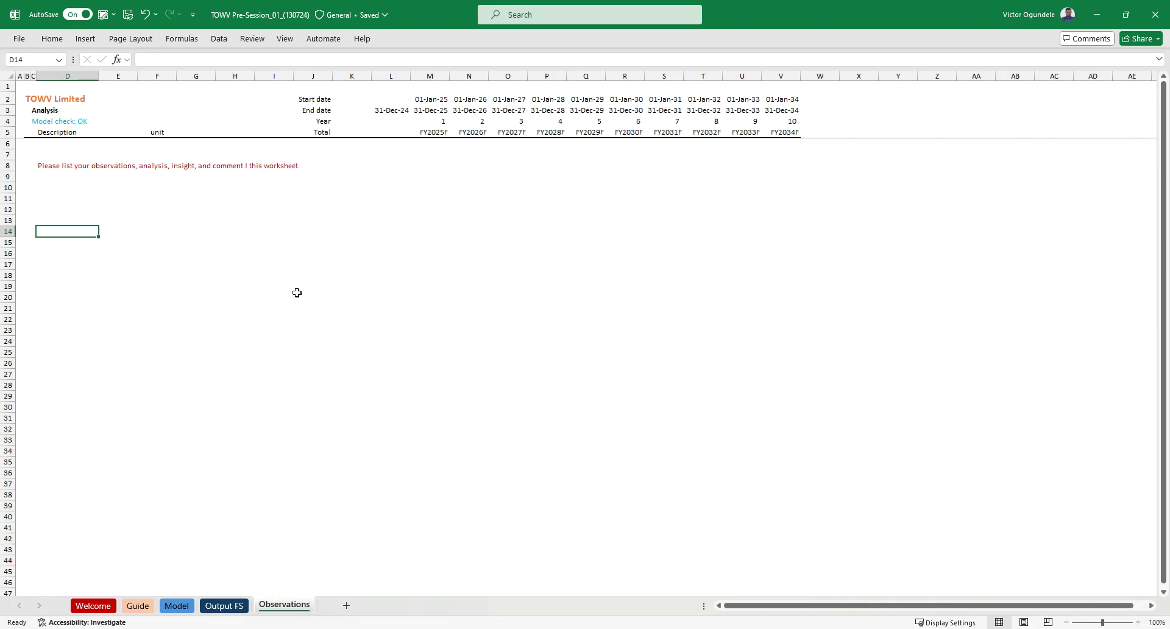
Select D11 on the Observations sheet, then return to the Output FS income statement
click(57, 198)
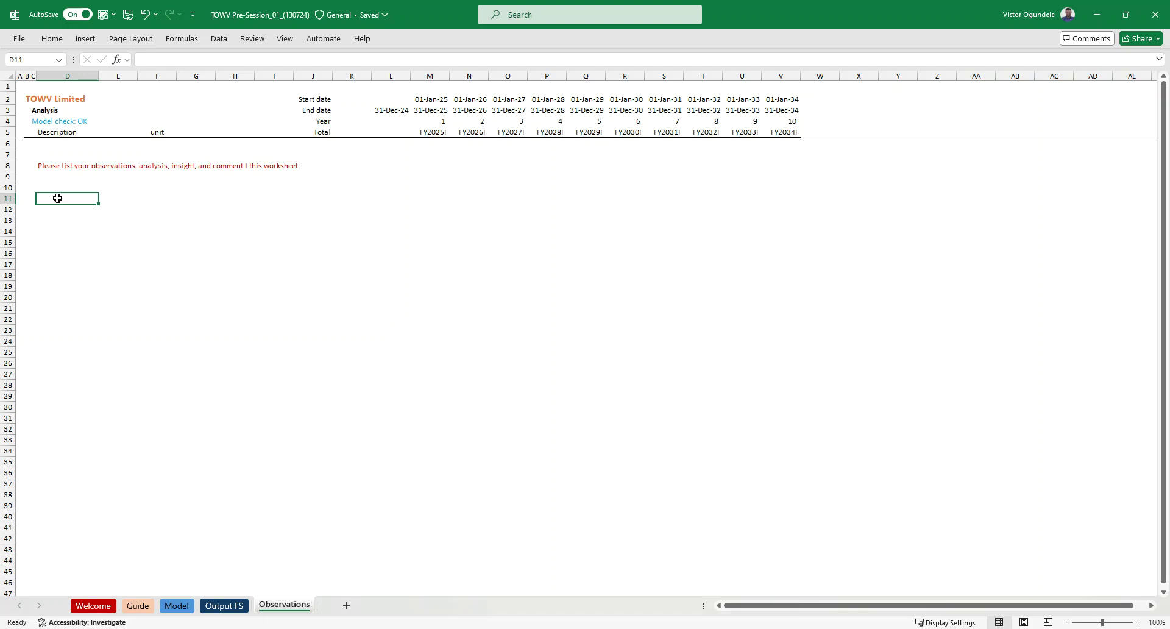
click(224, 606)
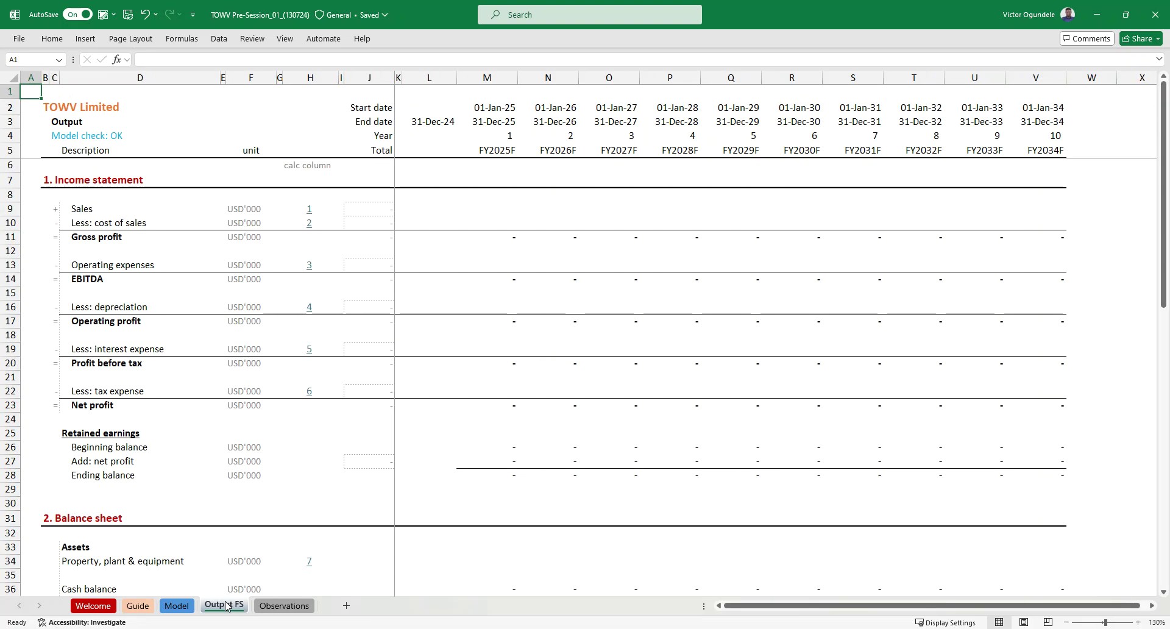